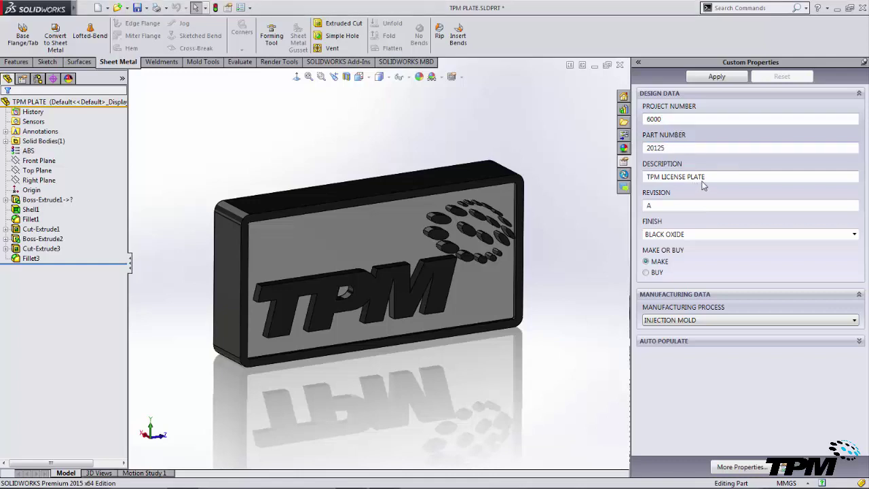
# Set Finish to CHROME, leave Buy/Make on Make, and show the SOLIDWORKS Resources tab
pyautogui.click(854, 234)
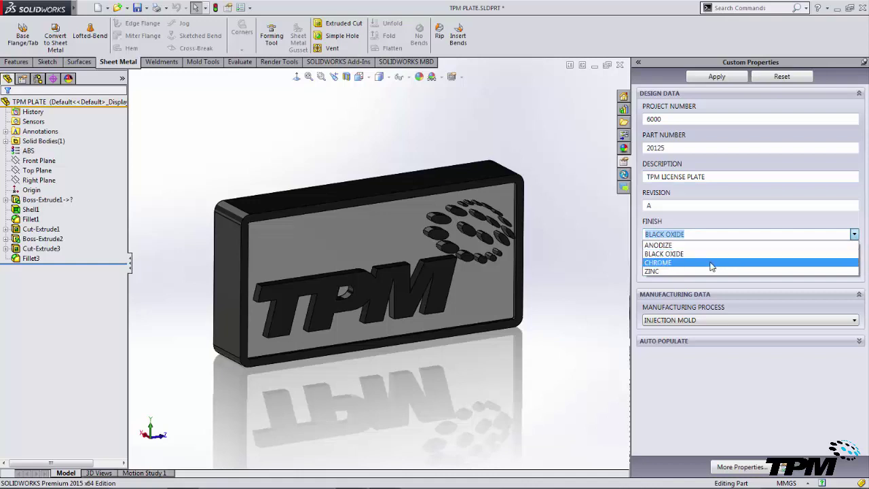
pyautogui.click(655, 264)
pyautogui.click(647, 271)
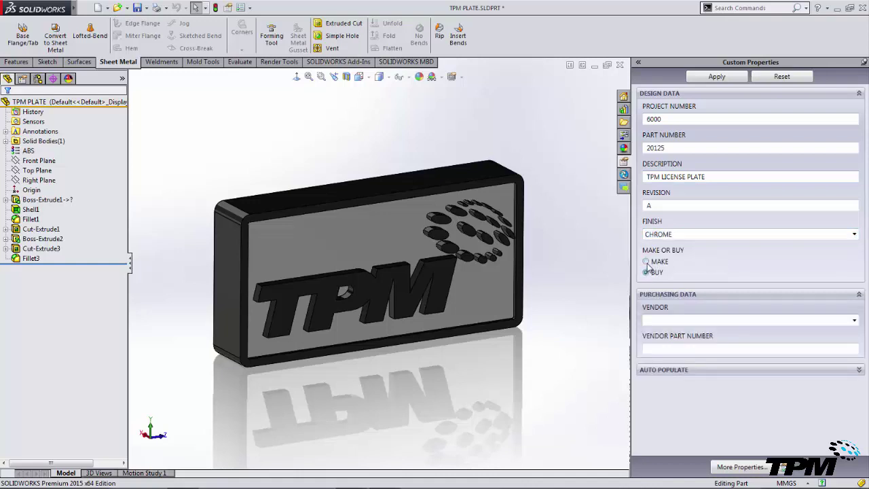
pyautogui.click(646, 262)
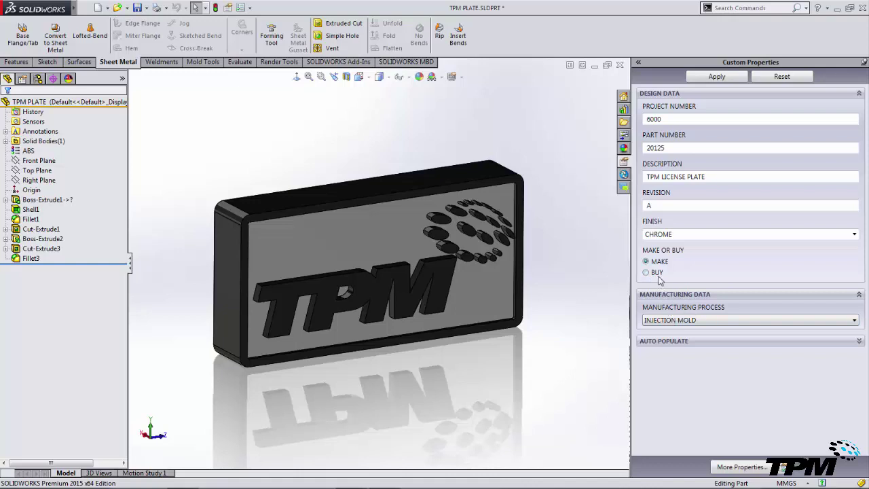
pyautogui.click(656, 273)
pyautogui.click(657, 262)
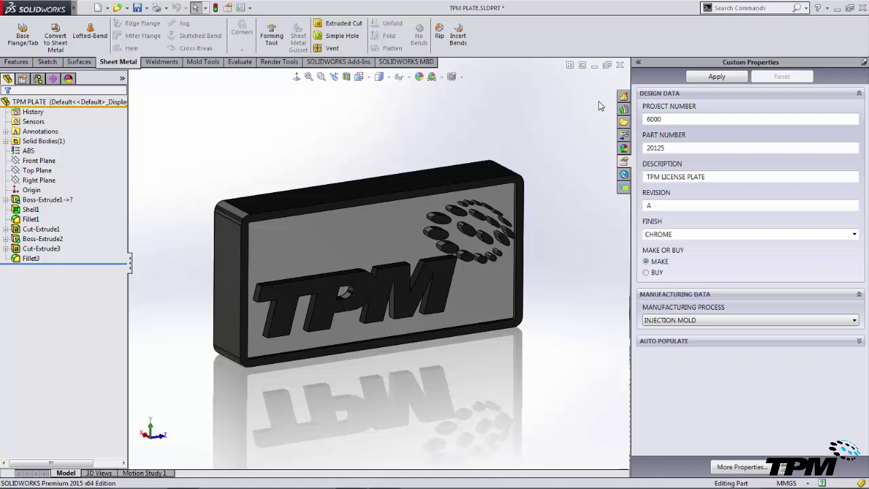
pyautogui.click(624, 97)
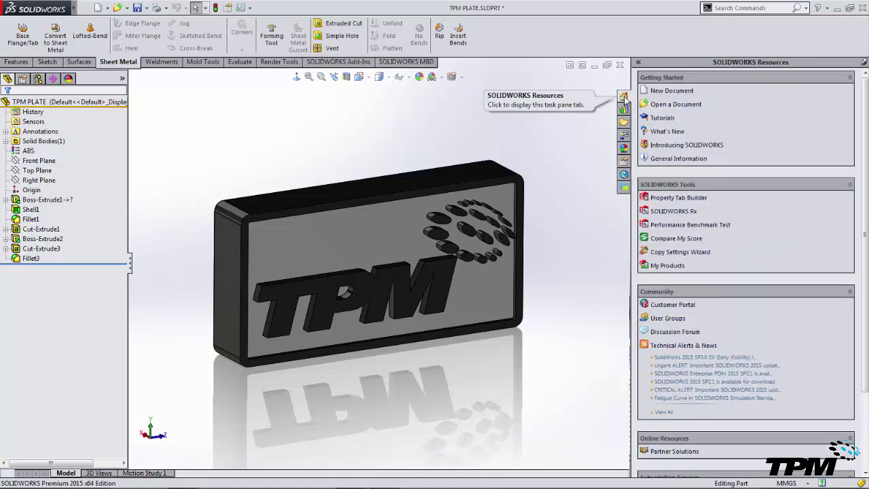
# Launch Property Tab Builder with Part as the template type
pyautogui.click(673, 199)
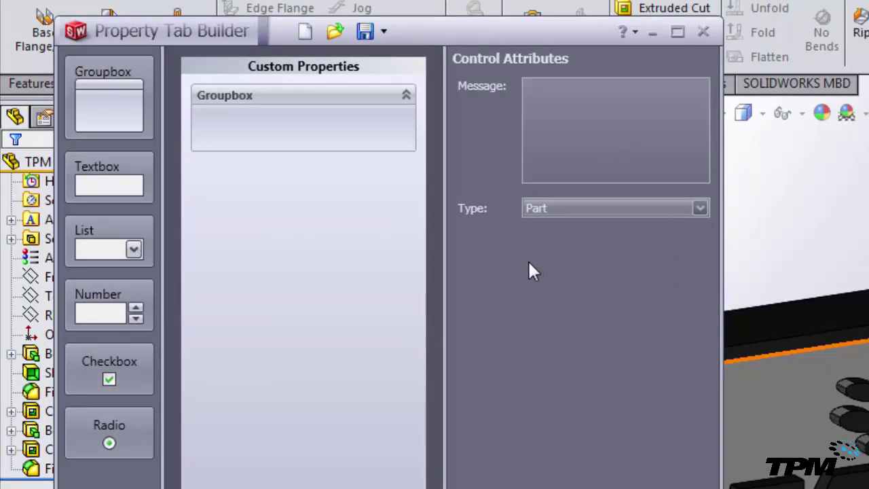
pyautogui.click(577, 209)
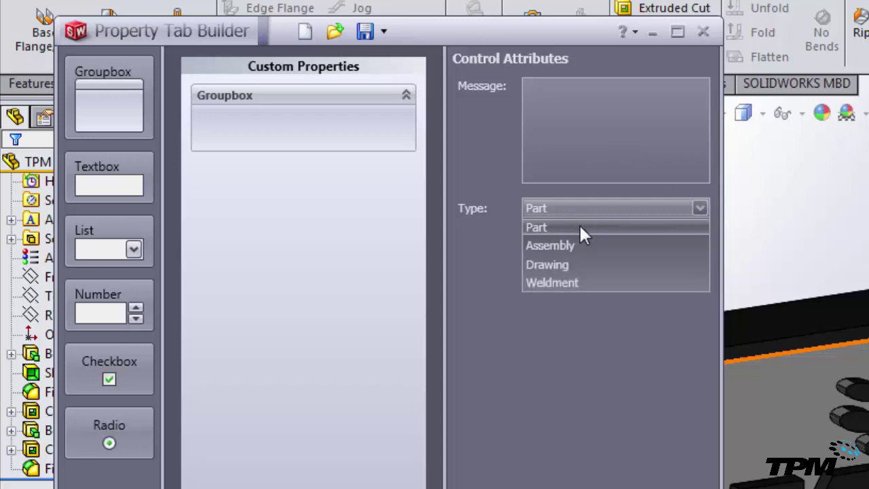
pyautogui.click(579, 228)
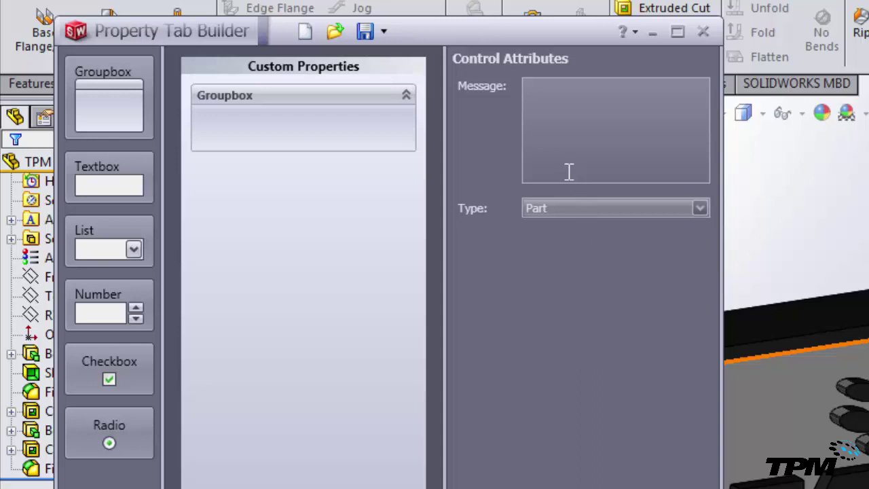
# Change the groupbox caption to DESIGN DATA
pyautogui.click(267, 98)
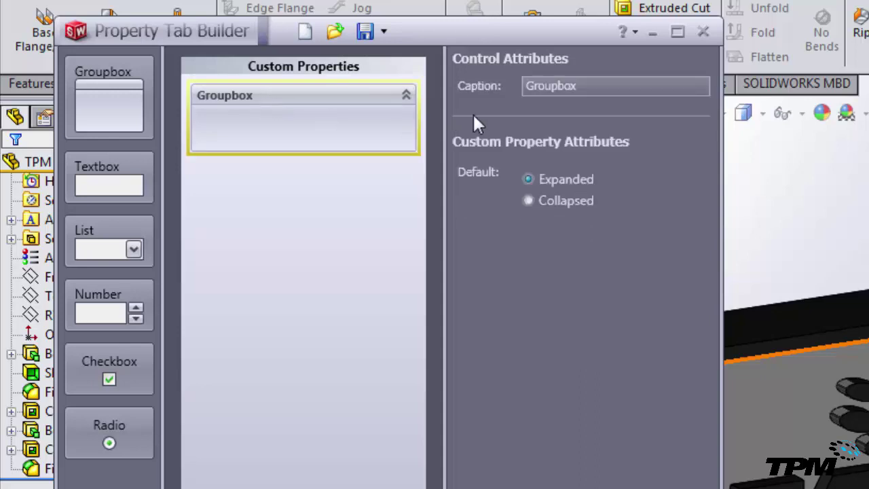
pyautogui.click(607, 89)
pyautogui.write('DE')
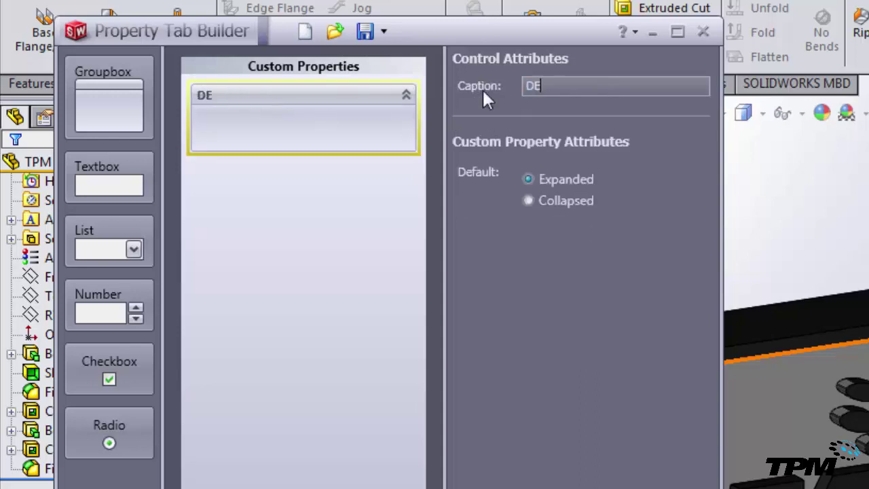
pyautogui.write('SIGN DATA')
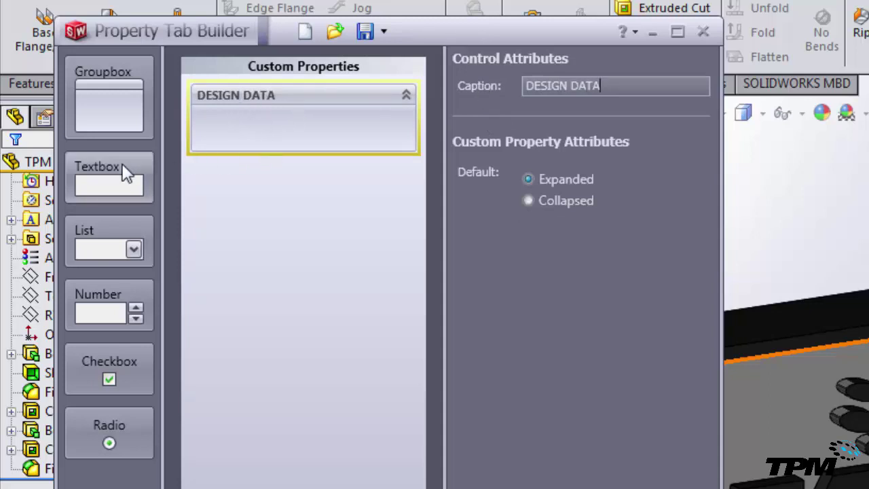
# Add a textbox to DESIGN DATA captioned PART NUMBER
pyautogui.moveTo(122, 164); pyautogui.dragTo(265, 124)
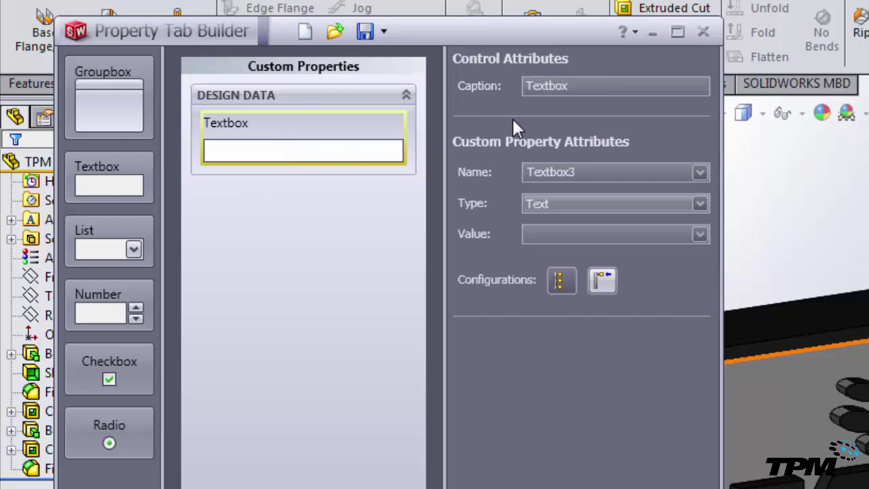
pyautogui.doubleClick(532, 89)
pyautogui.press('BackSpace')
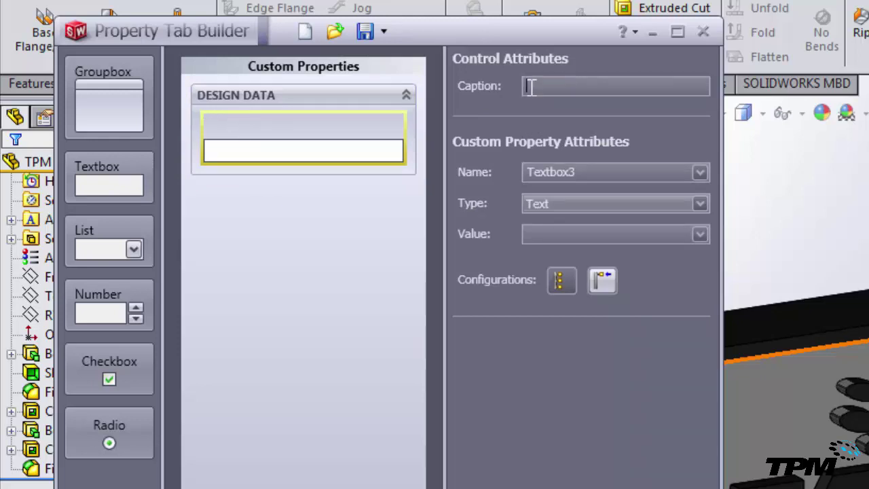
pyautogui.write('PART NUMBER')
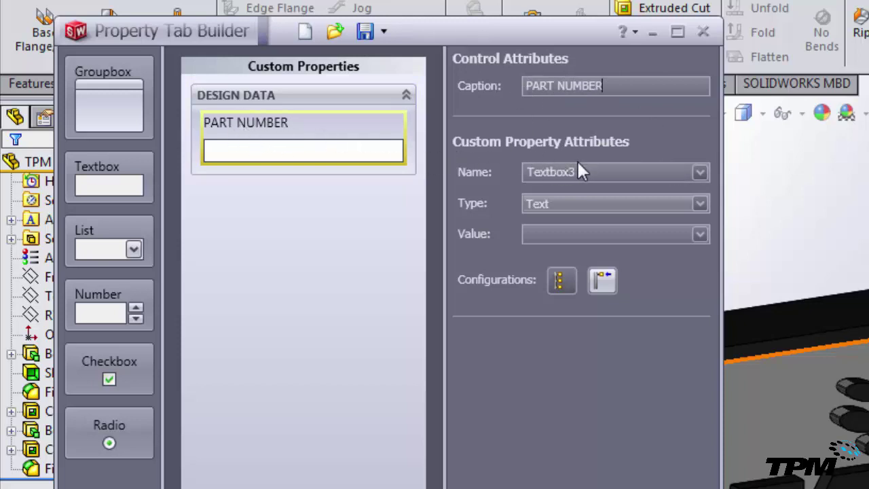
# Link the PART NUMBER field to the PartNo property and set its Configurations toggle
pyautogui.click(701, 172)
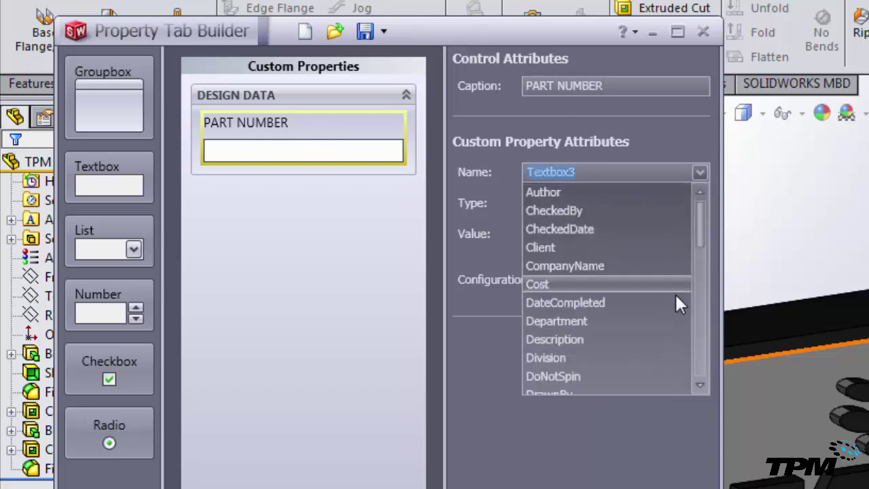
pyautogui.click(702, 310)
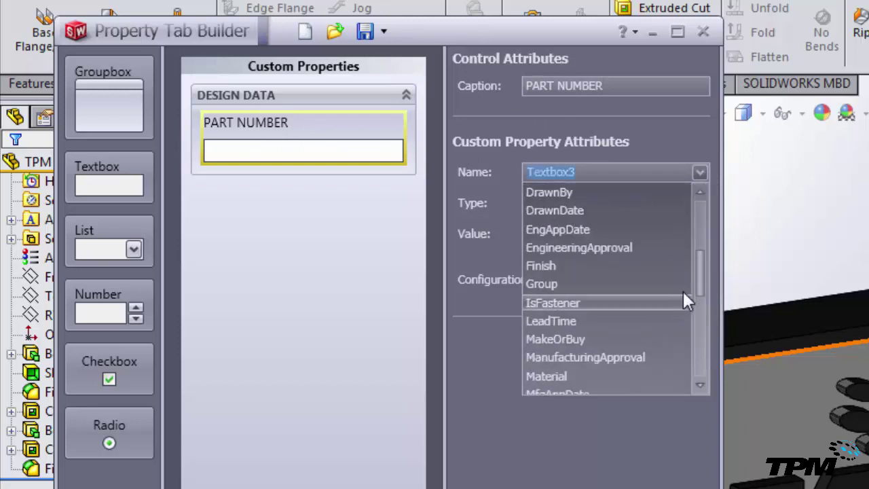
pyautogui.moveTo(702, 280); pyautogui.dragTo(701, 293)
pyautogui.scroll(-1, 638, 354)
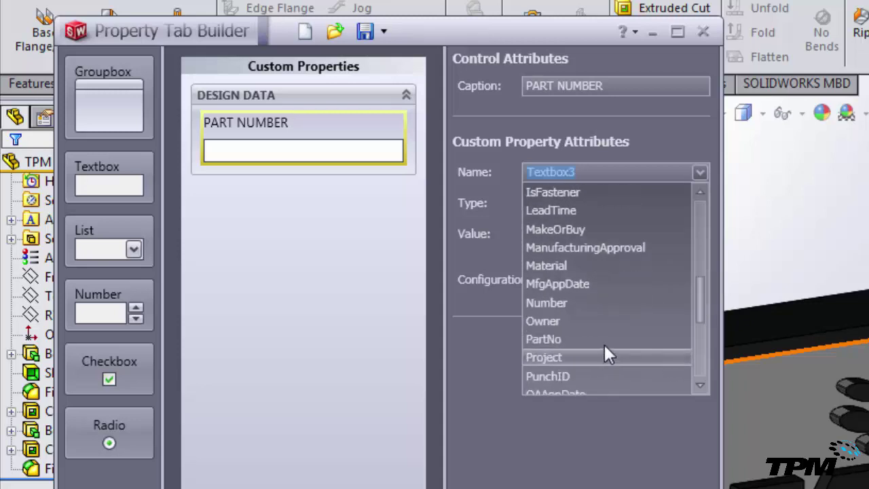
pyautogui.click(591, 338)
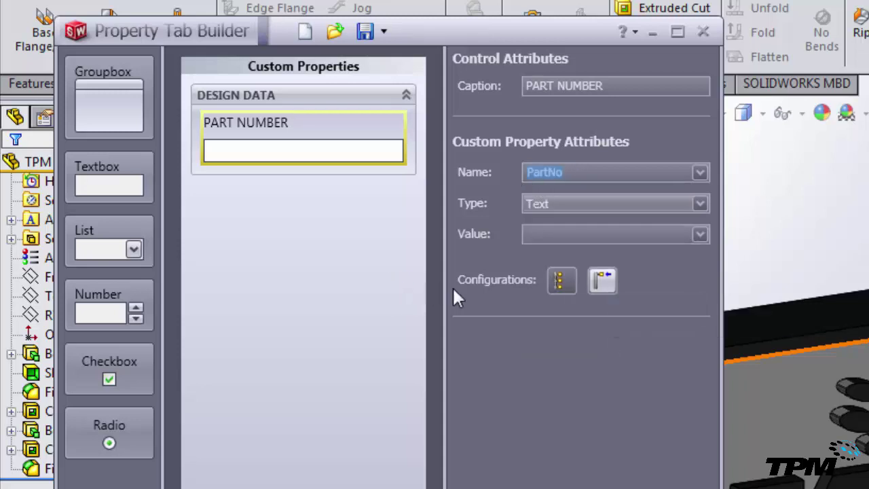
pyautogui.click(562, 291)
pyautogui.click(600, 292)
# Add a list control captioned FINISH, linked to the Finish property
pyautogui.moveTo(116, 234); pyautogui.dragTo(292, 208)
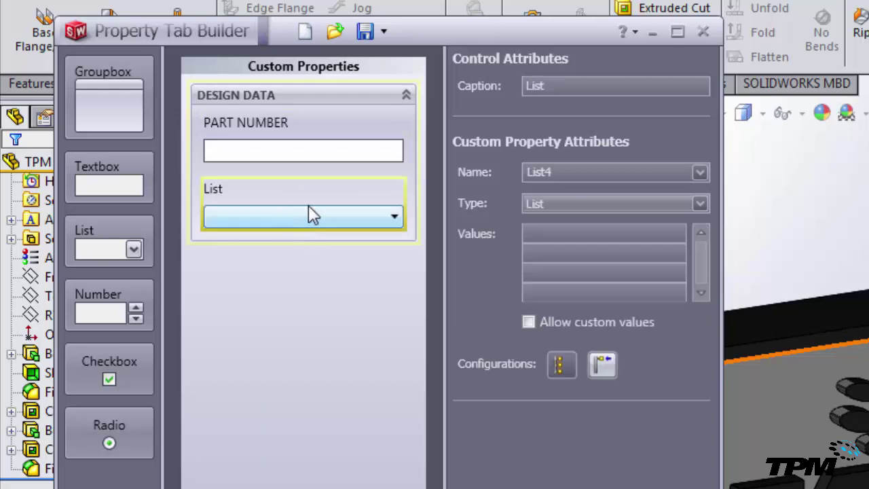
pyautogui.doubleClick(563, 85)
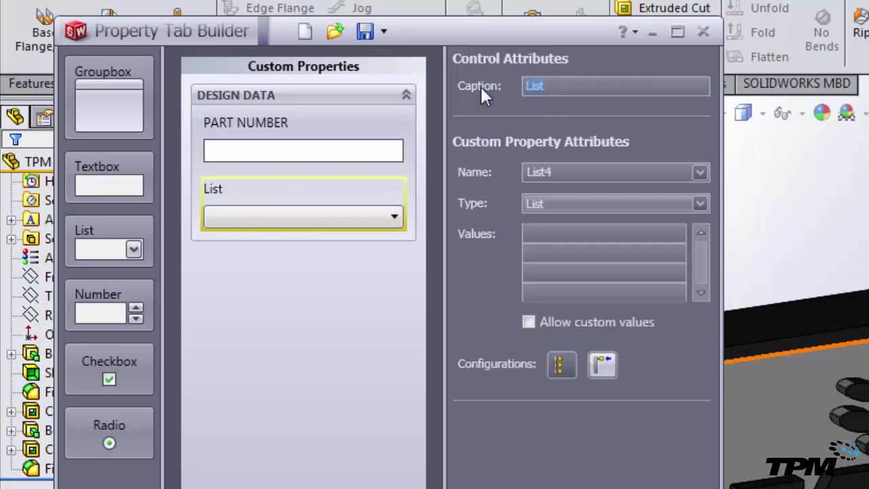
pyautogui.write('FlNISH')
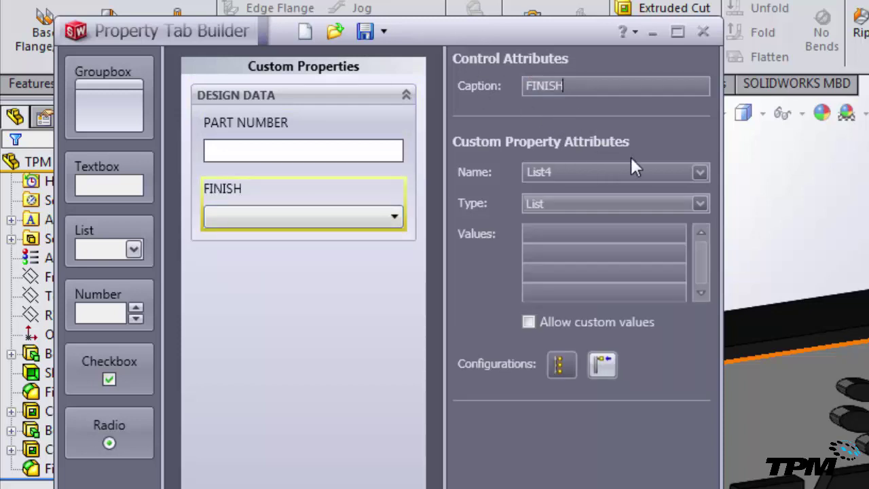
pyautogui.click(698, 171)
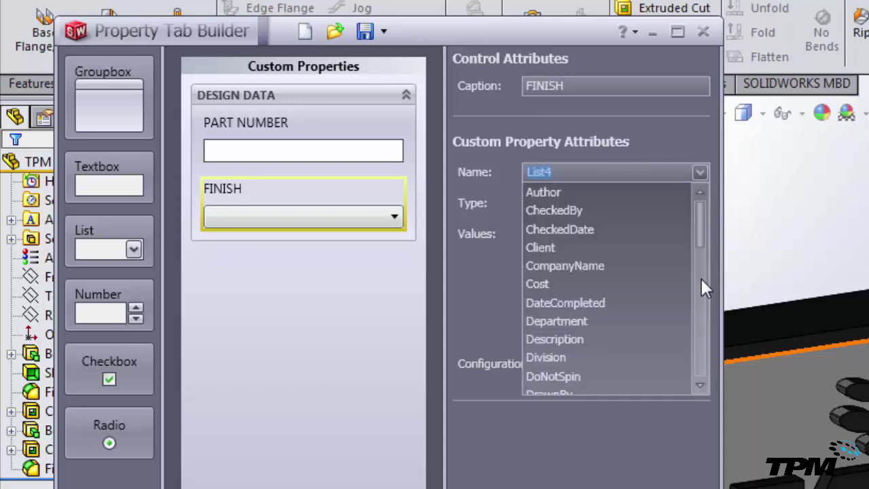
pyautogui.click(701, 279)
pyautogui.click(630, 265)
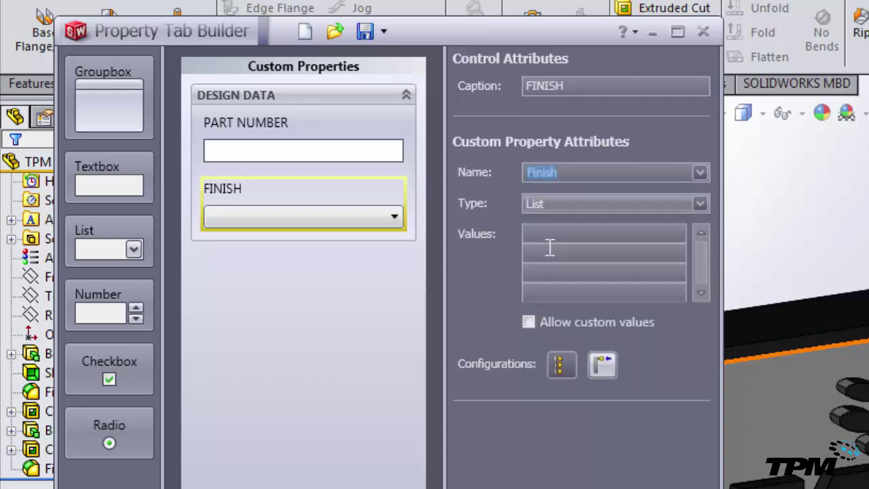
# Give the FINISH list the values A, B and C, keeping its type as List
pyautogui.click(591, 239)
pyautogui.write('A')
pyautogui.click(587, 258)
pyautogui.write('B')
pyautogui.click(583, 273)
pyautogui.write('C')
pyautogui.click(596, 198)
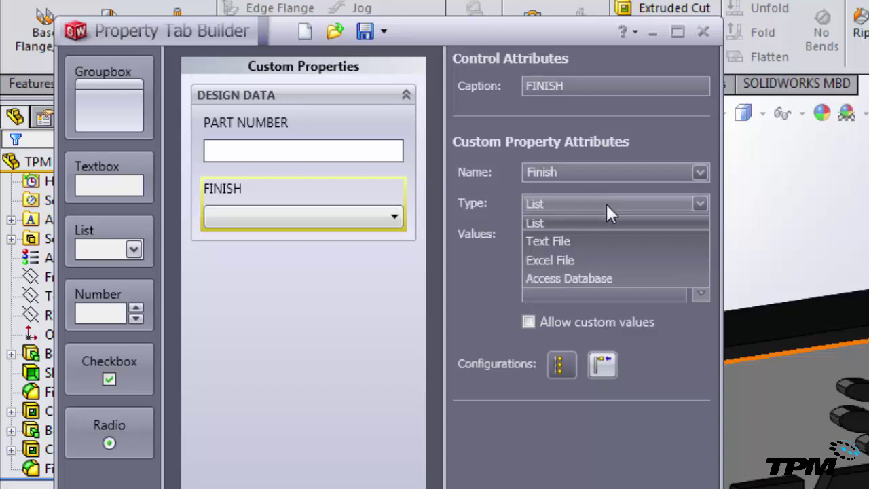
pyautogui.click(608, 206)
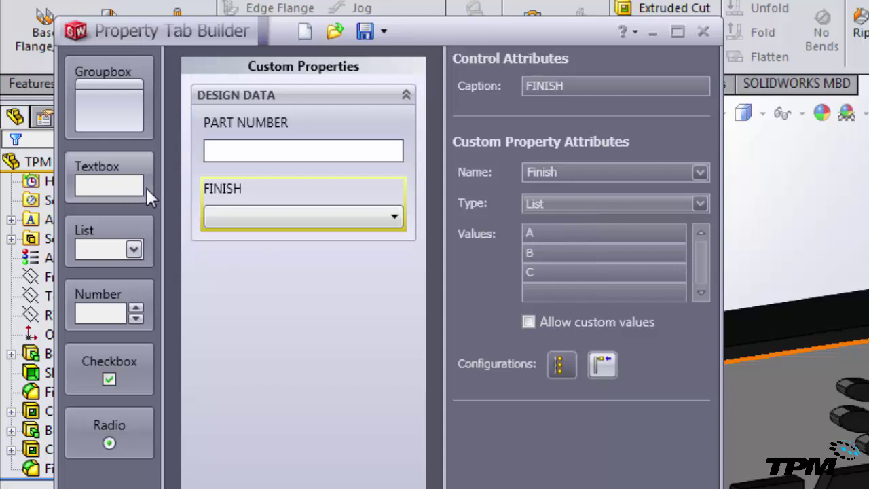
# Add a textbox below FINISH captioned MATERIAL
pyautogui.moveTo(134, 193); pyautogui.dragTo(270, 281)
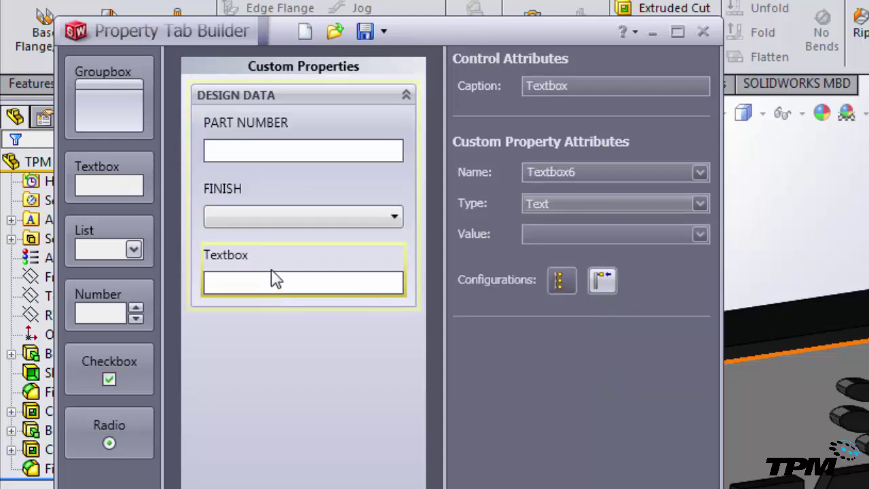
pyautogui.doubleClick(574, 89)
pyautogui.press('BackSpace')
pyautogui.write('MAT')
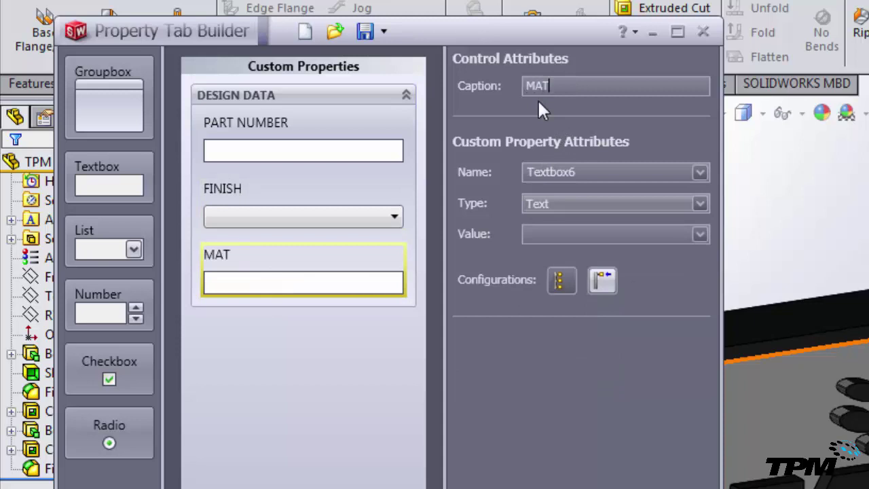
pyautogui.write('ERIAL')
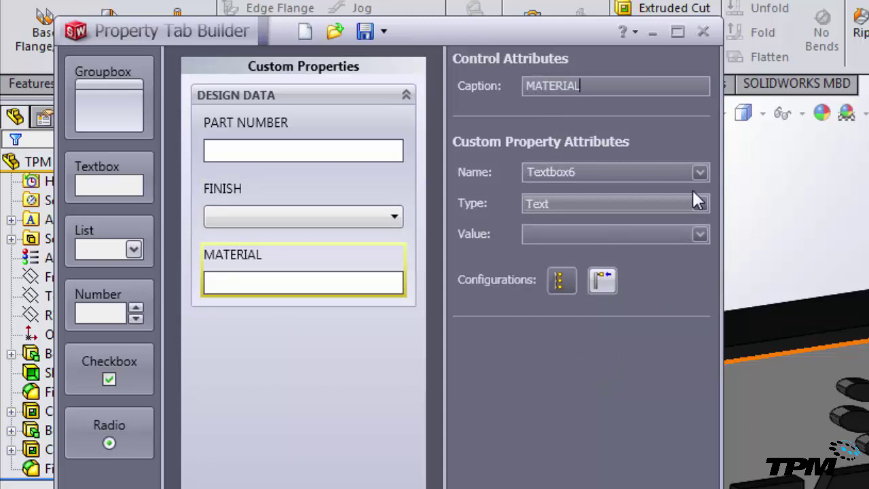
# Link MATERIAL to the Material property with the value [SW-Material]
pyautogui.click(700, 172)
pyautogui.click(702, 270)
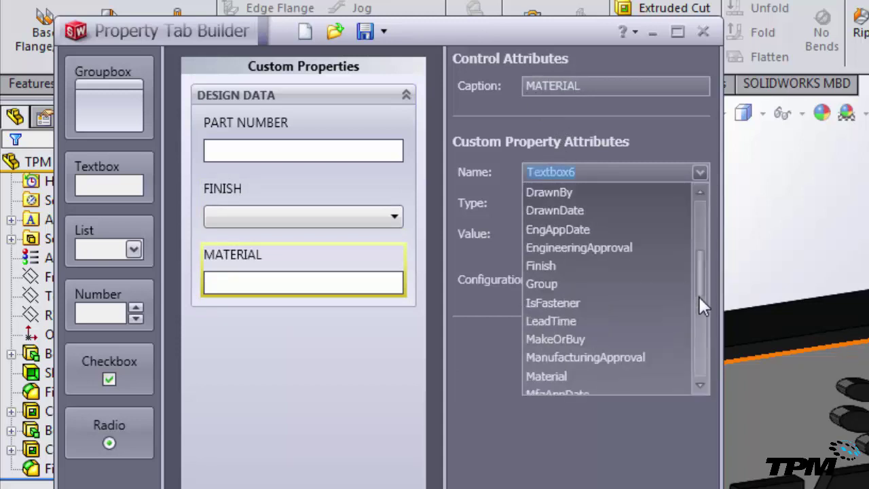
pyautogui.click(591, 376)
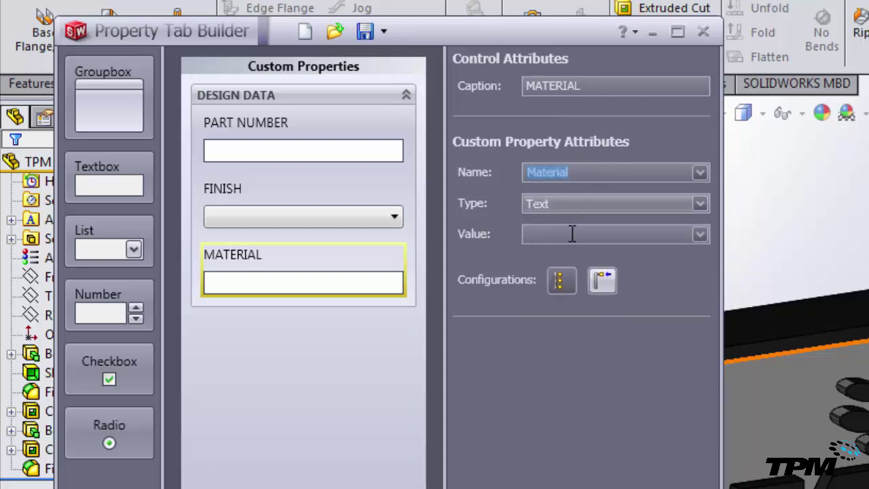
pyautogui.click(697, 233)
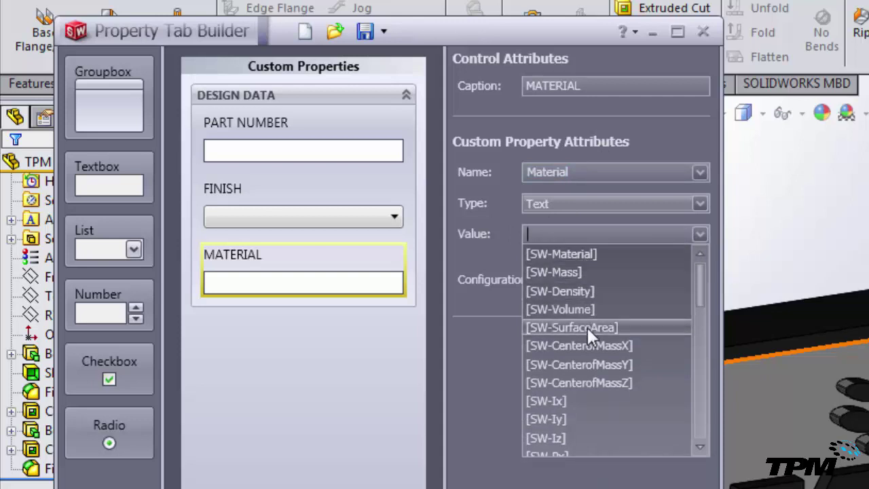
pyautogui.click(593, 253)
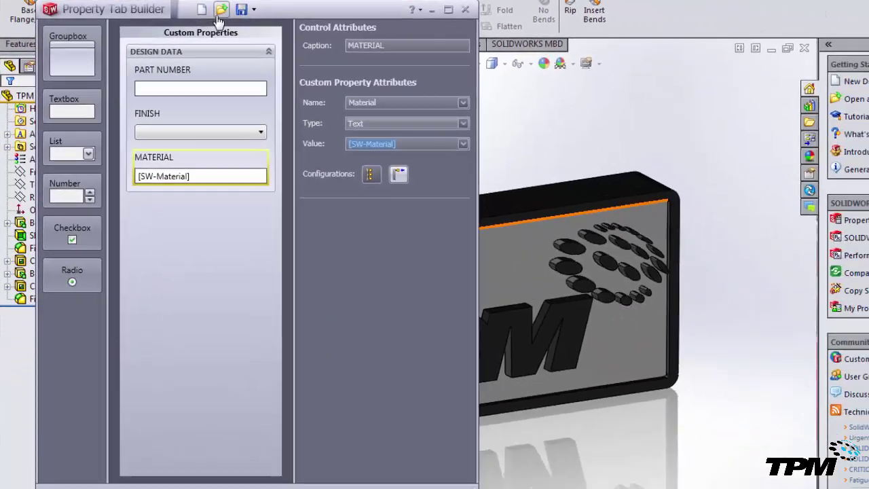
# Clear the current form and open the Part_demo.prtprp template
pyautogui.click(221, 14)
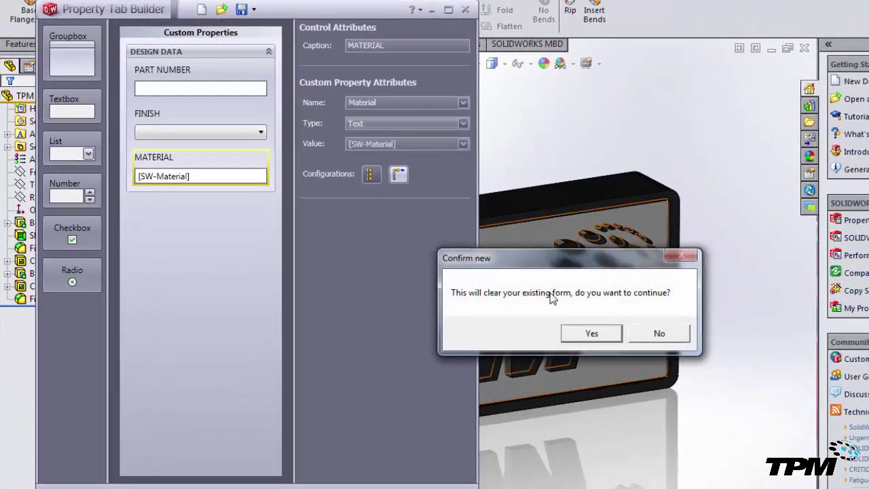
pyautogui.click(590, 333)
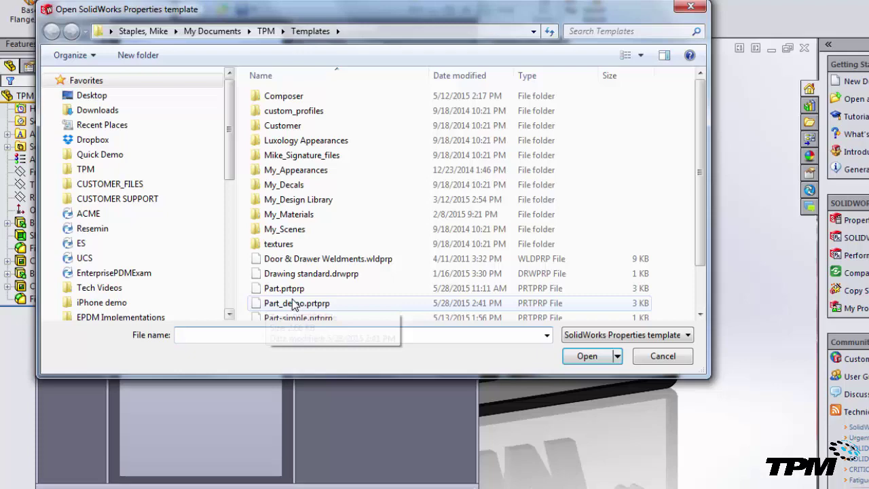
pyautogui.doubleClick(316, 305)
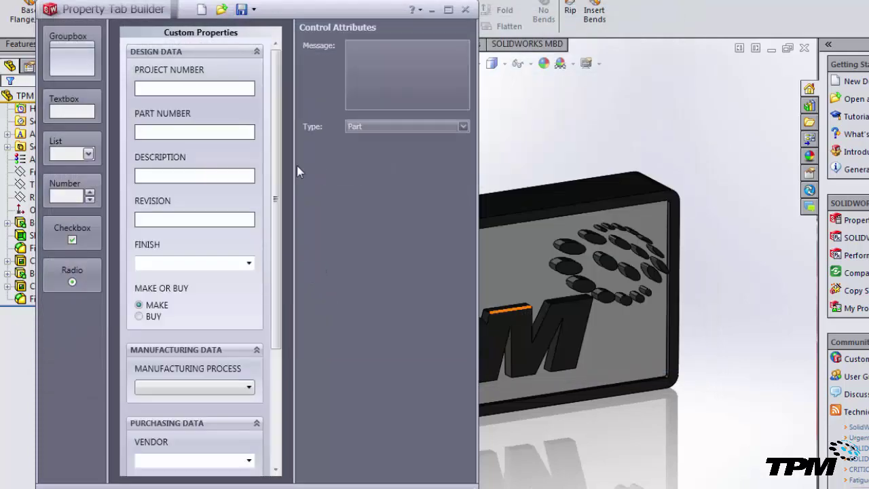
pyautogui.moveTo(279, 129); pyautogui.dragTo(281, 200)
# Delete the MAKE OR BUY group and check the Manufacturing and Purchasing Data groups
pyautogui.click(203, 209)
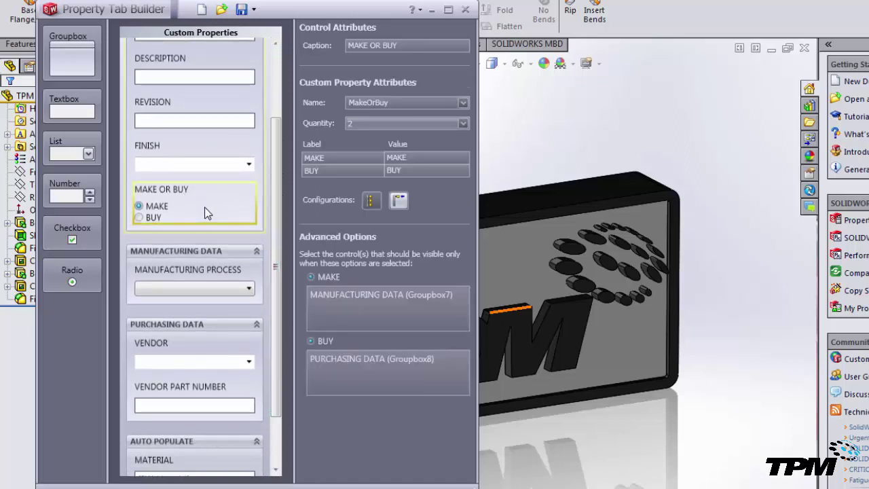
pyautogui.press('Delete')
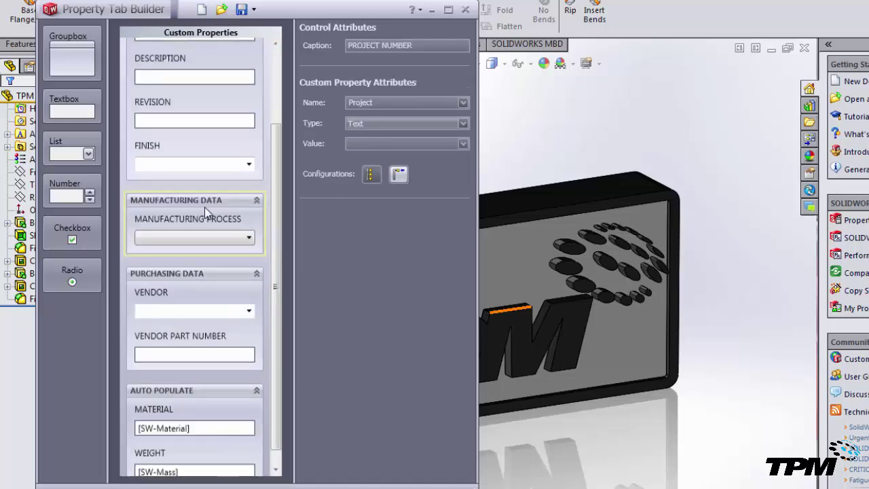
pyautogui.click(237, 202)
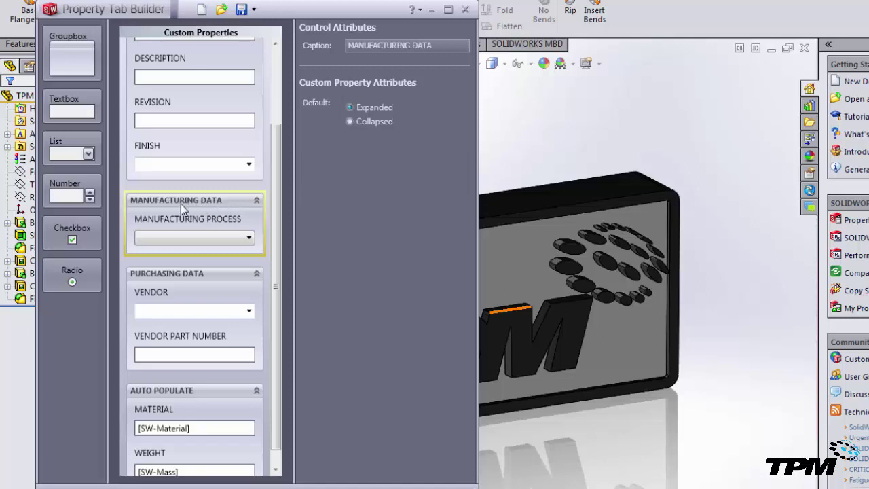
pyautogui.click(219, 273)
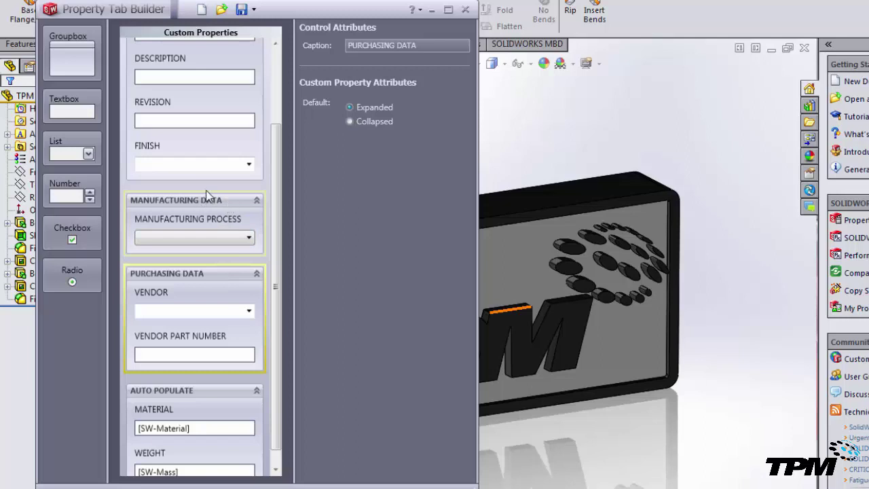
# Place a radio control below FINISH captioned MAKE OR BUY
pyautogui.moveTo(88, 270); pyautogui.dragTo(183, 170)
pyautogui.moveTo(182, 213); pyautogui.dragTo(194, 223)
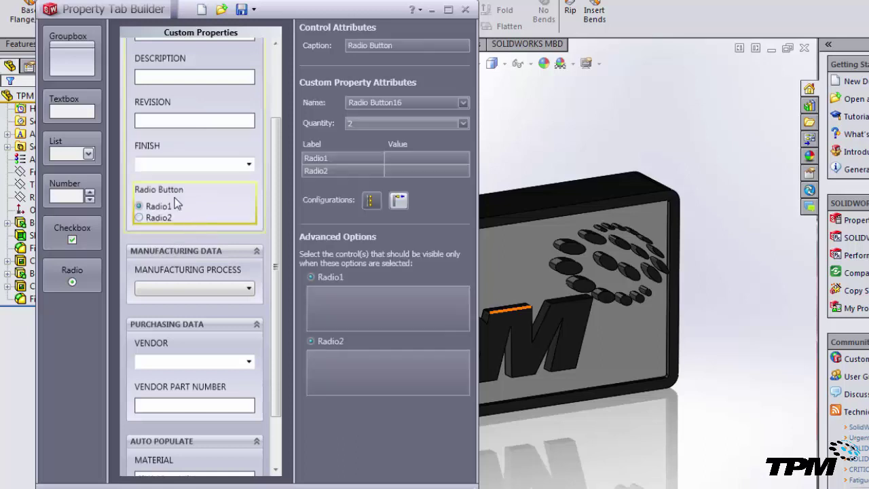
pyautogui.tripleClick(394, 45)
pyautogui.write('MAKE')
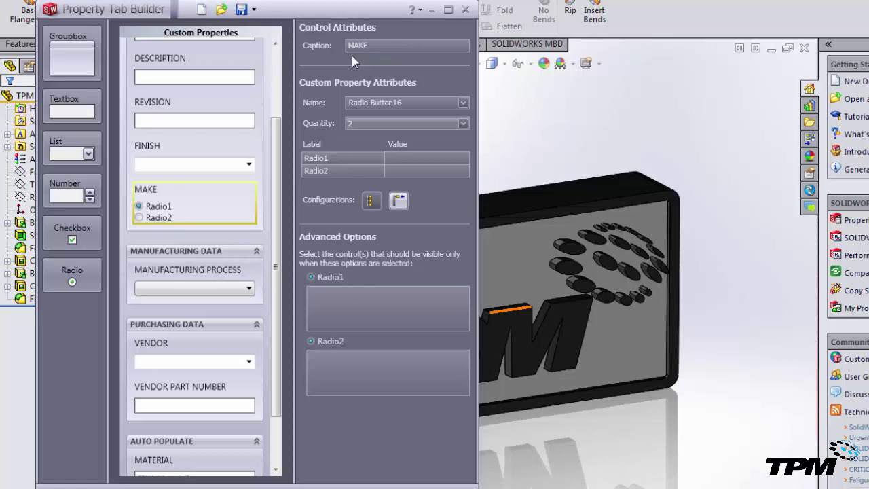
pyautogui.write(' OR BUY')
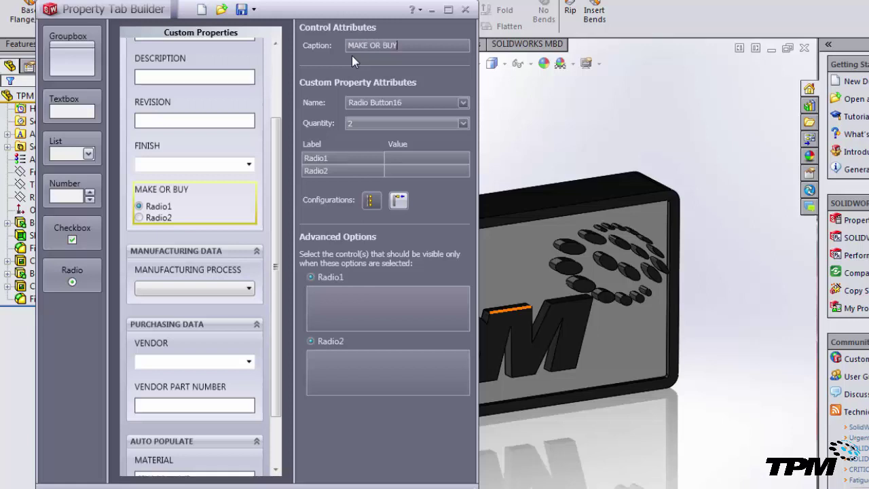
# Link the MAKE OR BUY radio control to the MakeOrBuy property
pyautogui.click(463, 103)
pyautogui.scroll(-3, 467, 201)
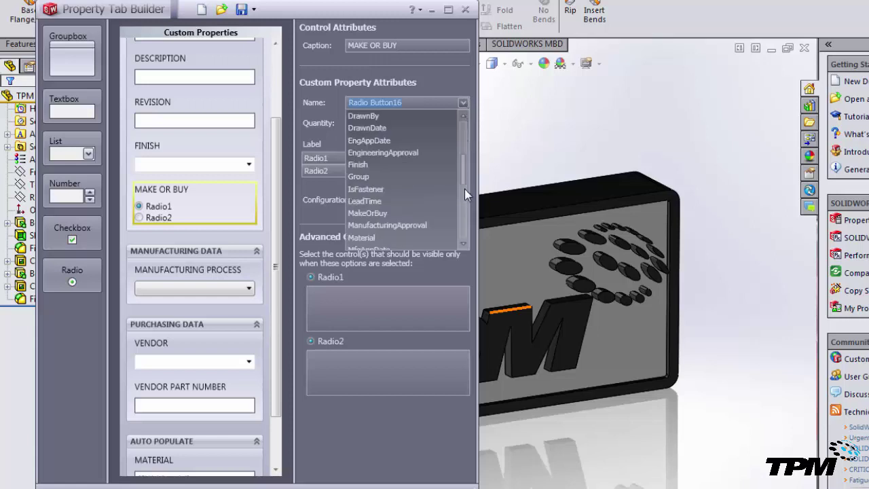
pyautogui.scroll(-2, 452, 198)
pyautogui.scroll(-2, 399, 202)
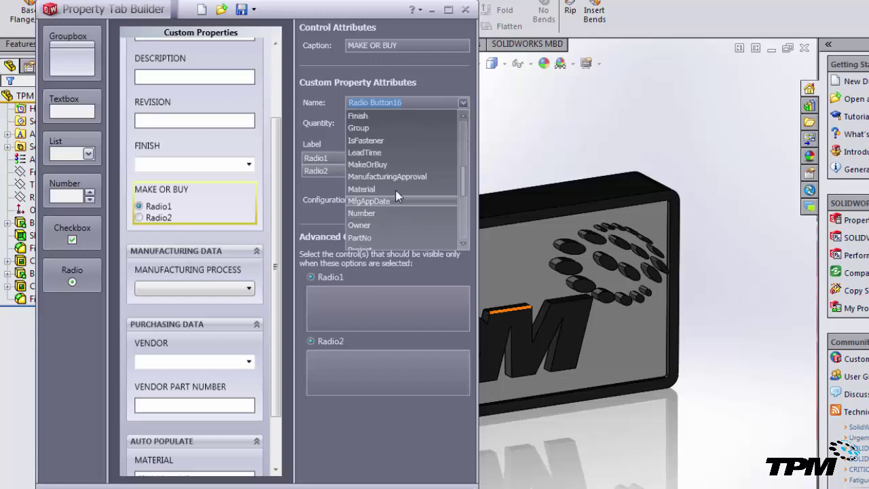
pyautogui.click(393, 164)
# Label the radio options MAKE and BUY and give them the values MAKE and BUY
pyautogui.click(360, 157)
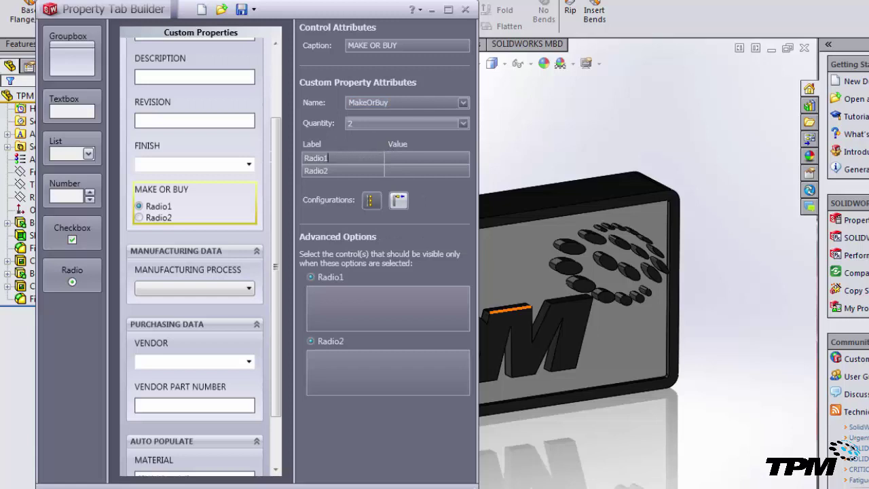
pyautogui.write('MAKE')
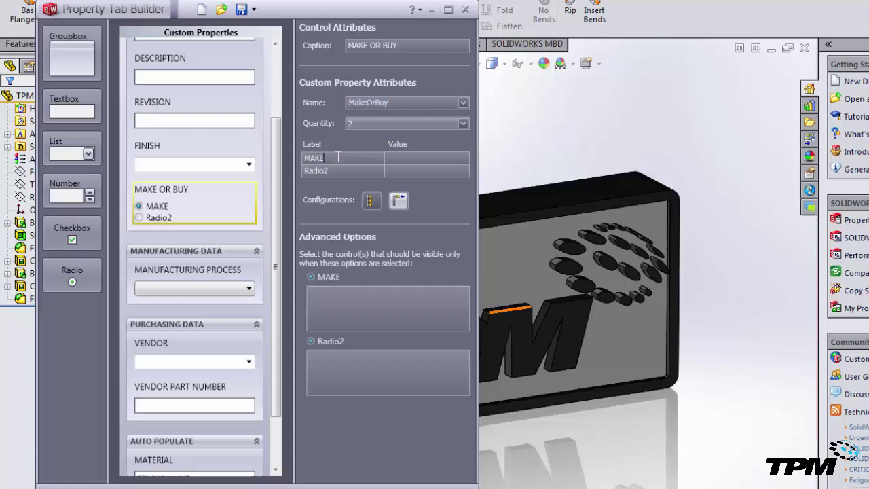
pyautogui.click(336, 174)
pyautogui.doubleClick(335, 174)
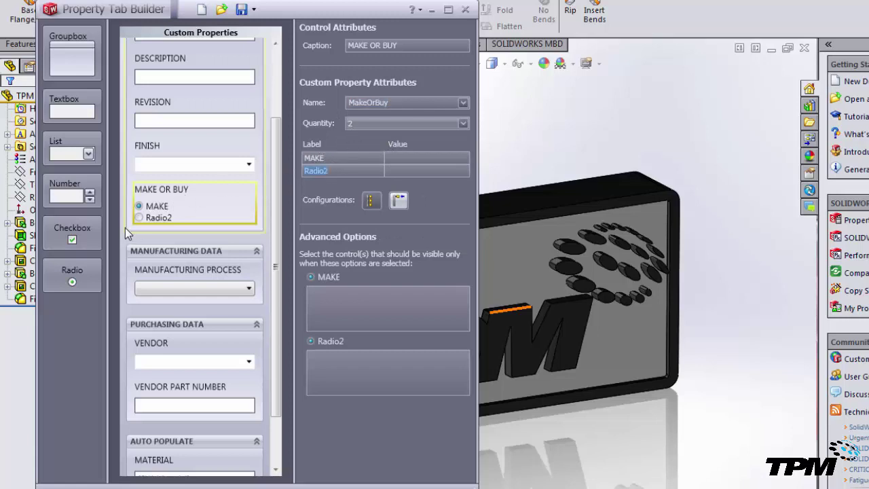
pyautogui.write('BUY')
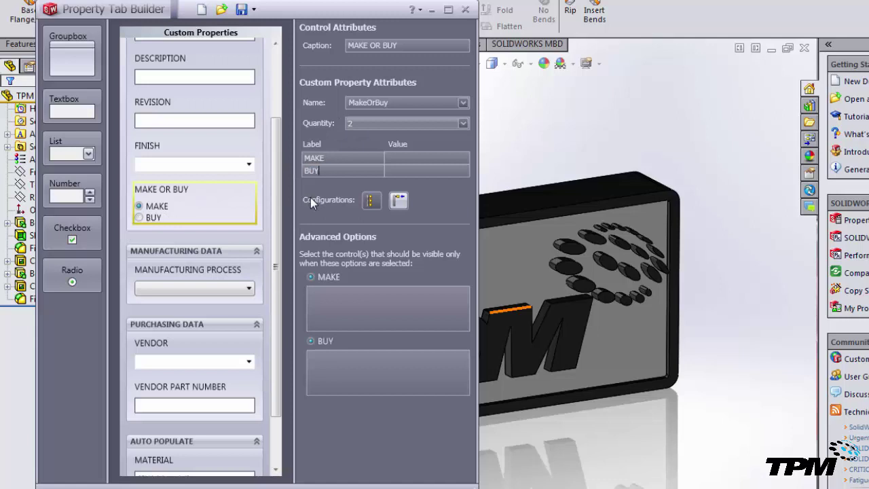
pyautogui.click(415, 161)
pyautogui.write('MAKE')
pyautogui.click(450, 175)
pyautogui.press('Return')
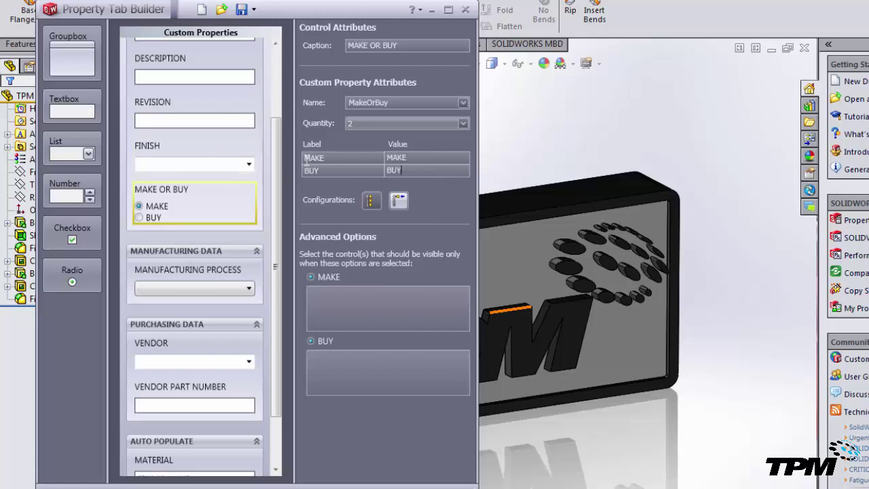
# Tie MAKE to the MANUFACTURING DATA group and BUY to PURCHASING DATA, then return to TPM PLATE
pyautogui.click(357, 307)
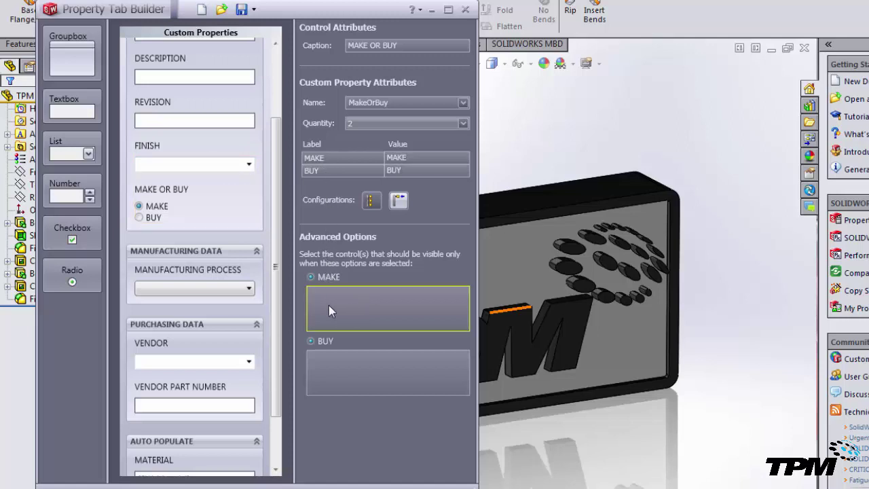
pyautogui.click(237, 252)
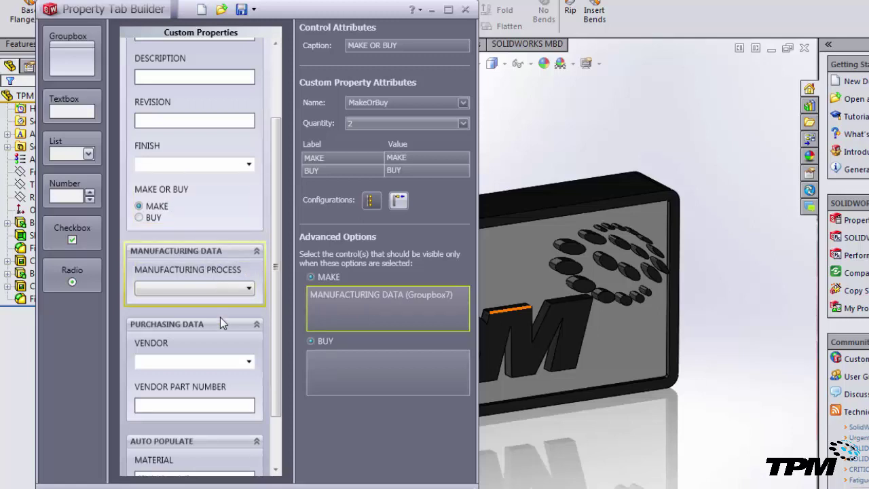
pyautogui.click(329, 360)
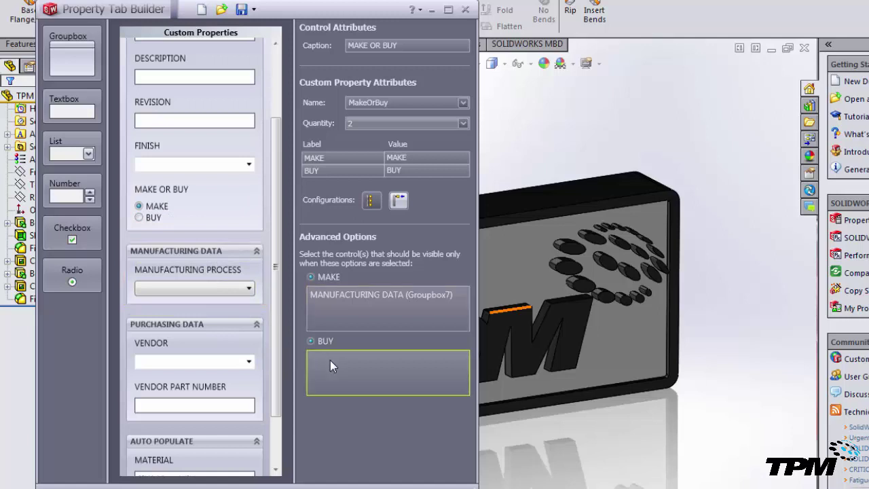
pyautogui.click(205, 323)
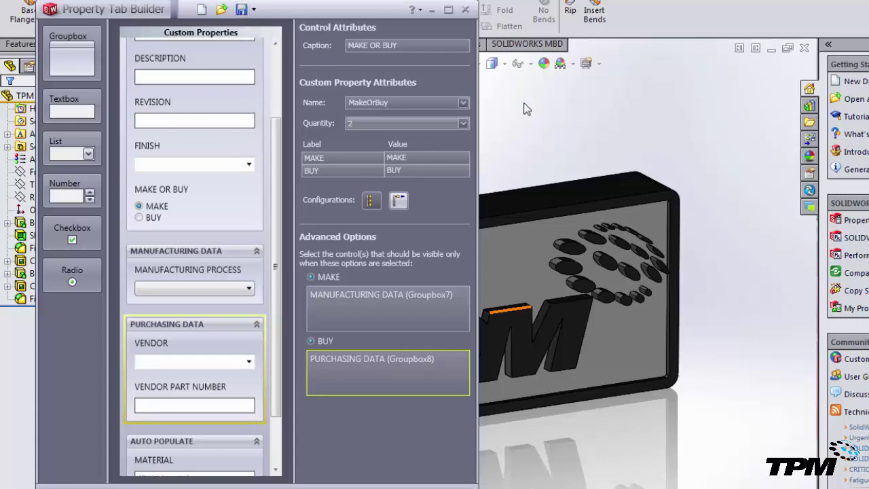
pyautogui.click(567, 131)
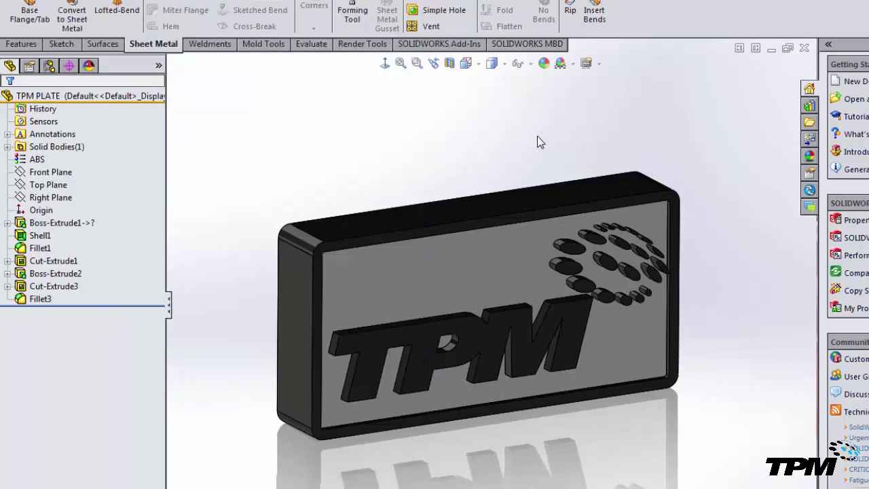
# Create a new part from the BLANK PART template
pyautogui.hotkey('ctrl', 'n')
pyautogui.click(196, 202)
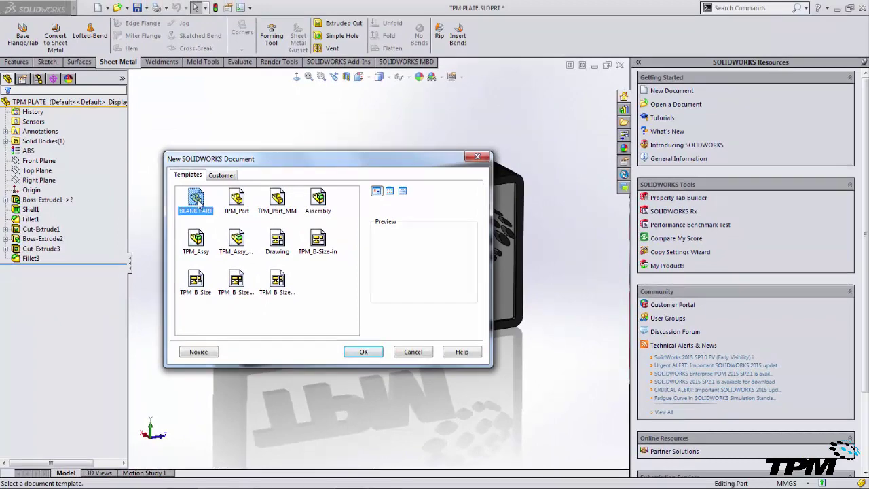
pyautogui.doubleClick(196, 202)
# Sketch a center rectangle on the origin of the Front Plane
pyautogui.press('s')
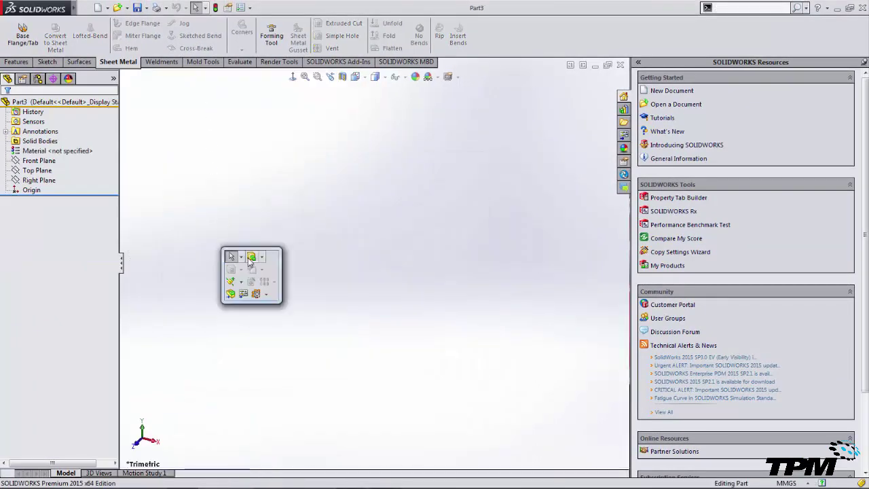
pyautogui.click(251, 257)
pyautogui.click(265, 164)
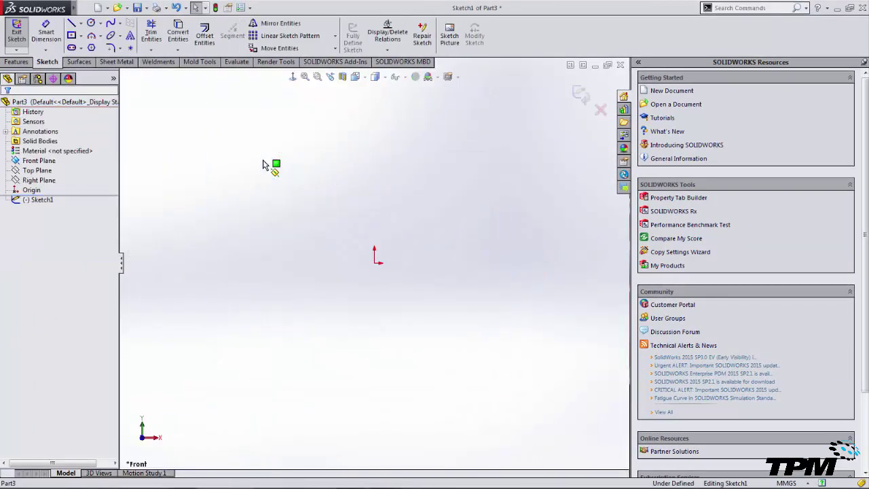
pyautogui.press('s')
pyautogui.click(282, 195)
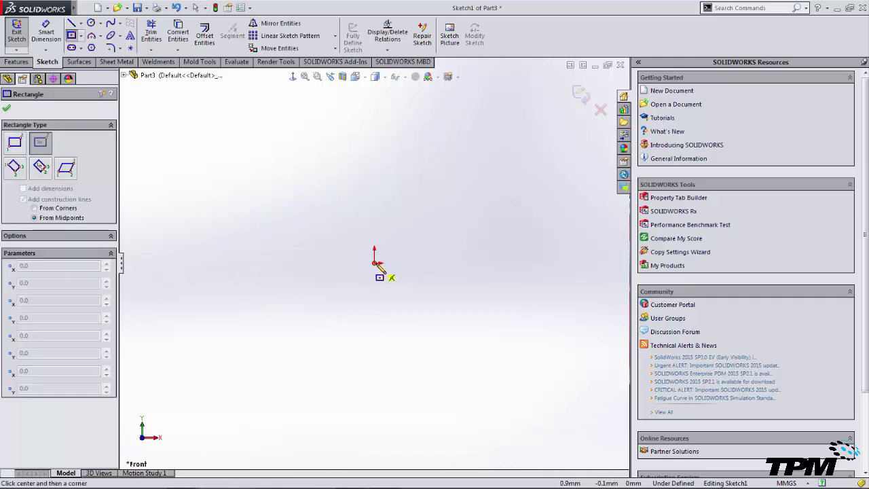
pyautogui.click(374, 263)
pyautogui.click(437, 226)
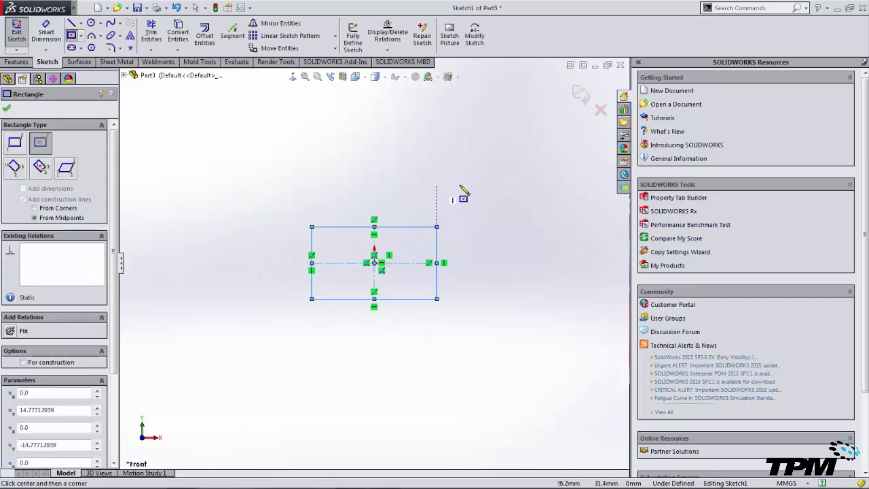
pyautogui.press('Escape')
# Extrude the rectangle 10 mm as Boss-Extrude1 and assign 6061-T6 (SS) material
pyautogui.press('e')
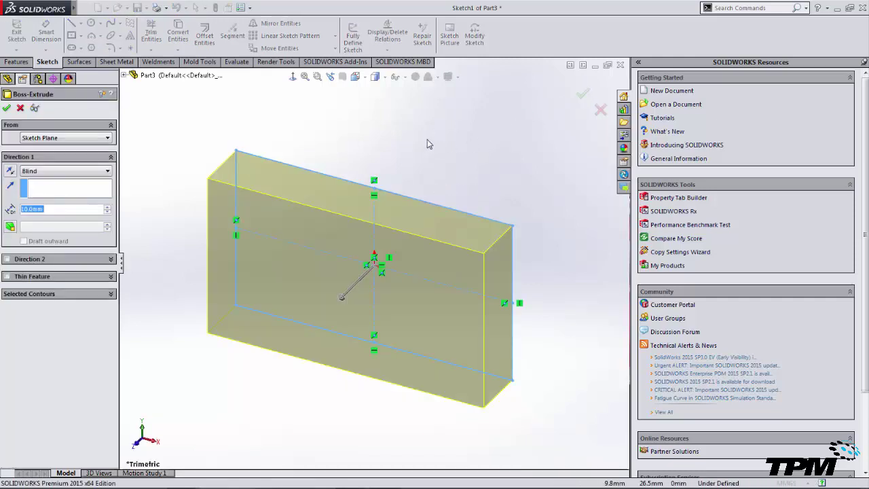
pyautogui.moveTo(427, 139); pyautogui.dragTo(433, 179, button='right')
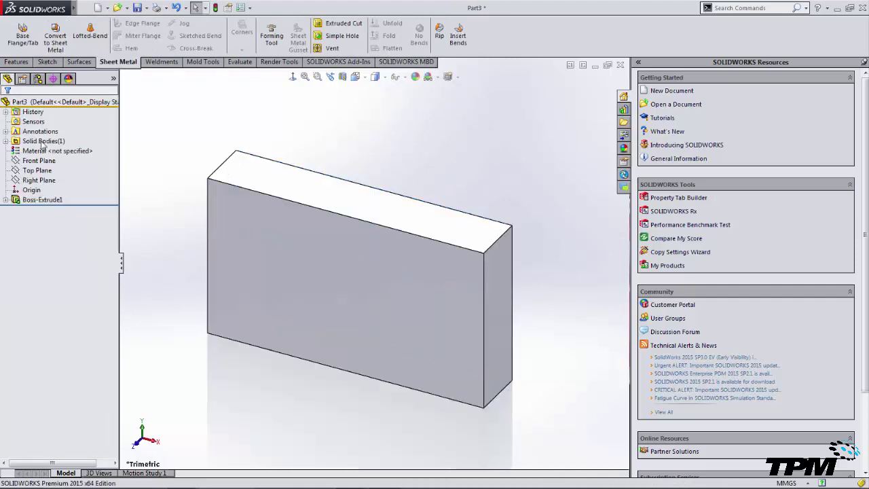
pyautogui.rightClick(35, 150)
pyautogui.click(81, 202)
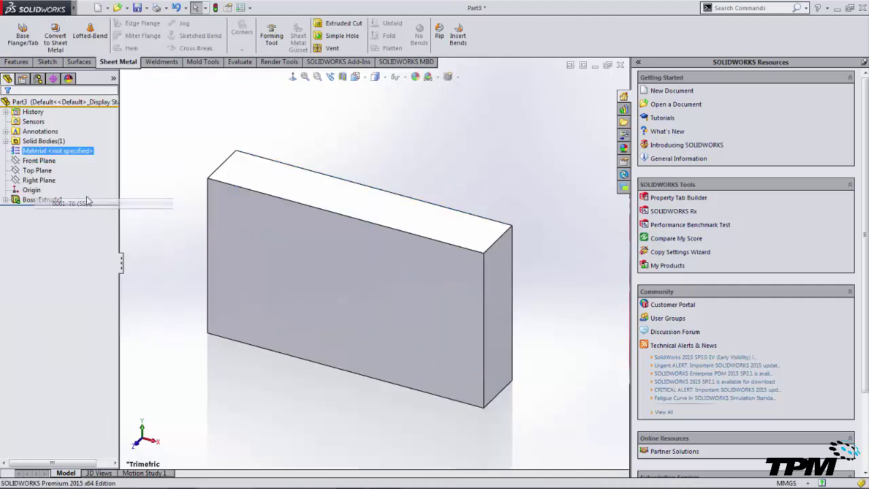
# Review the Custom and Configuration Specific tabs in File Properties
pyautogui.click(228, 8)
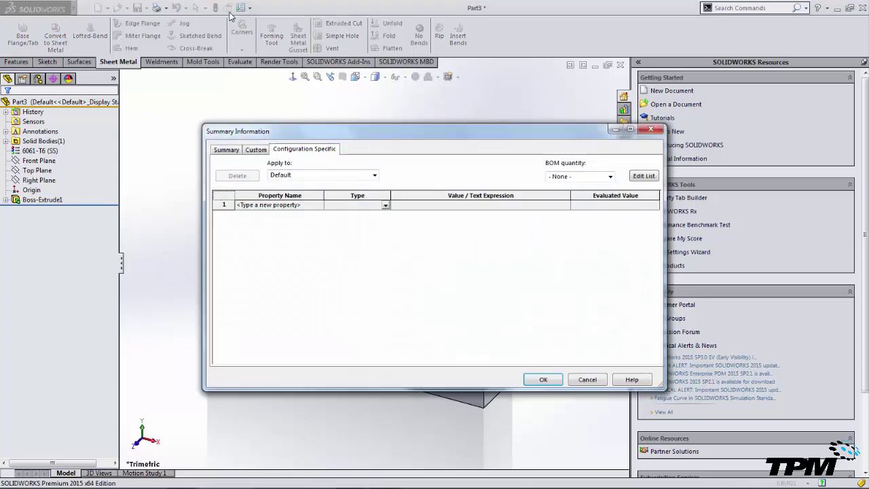
pyautogui.click(256, 150)
pyautogui.click(281, 153)
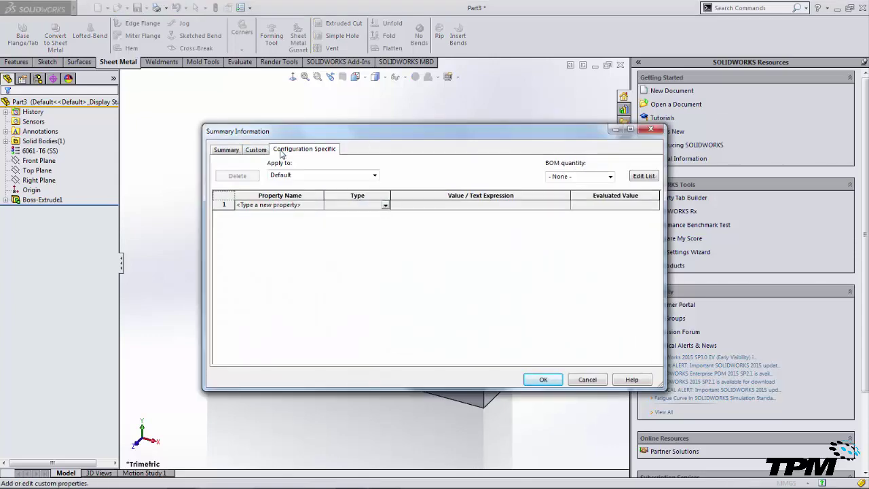
# Cancel File Properties and open the Custom Properties pane's template list
pyautogui.click(587, 379)
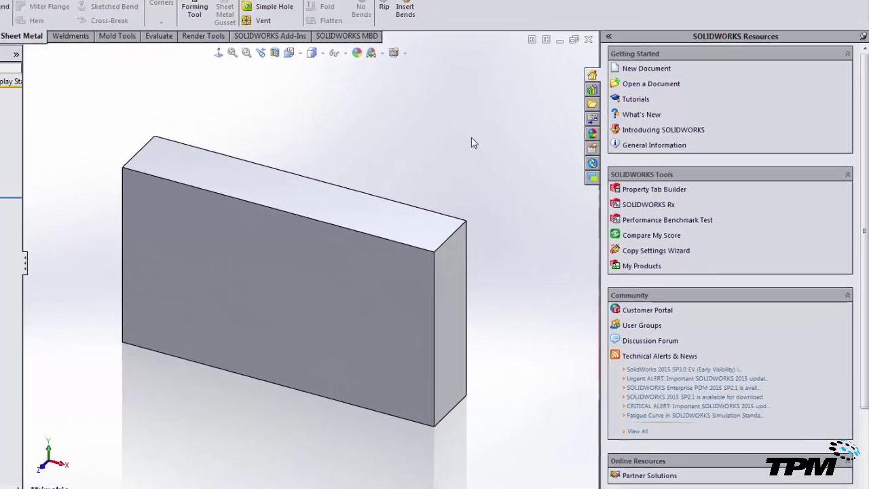
pyautogui.click(592, 148)
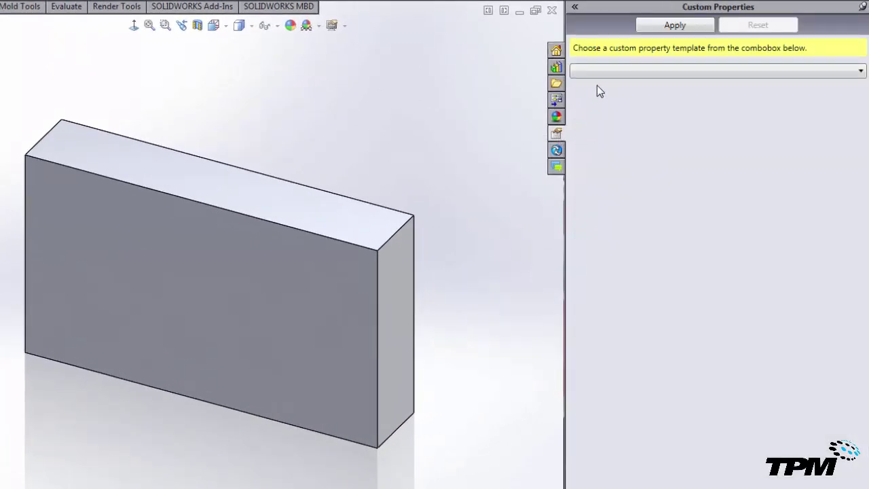
pyautogui.click(618, 72)
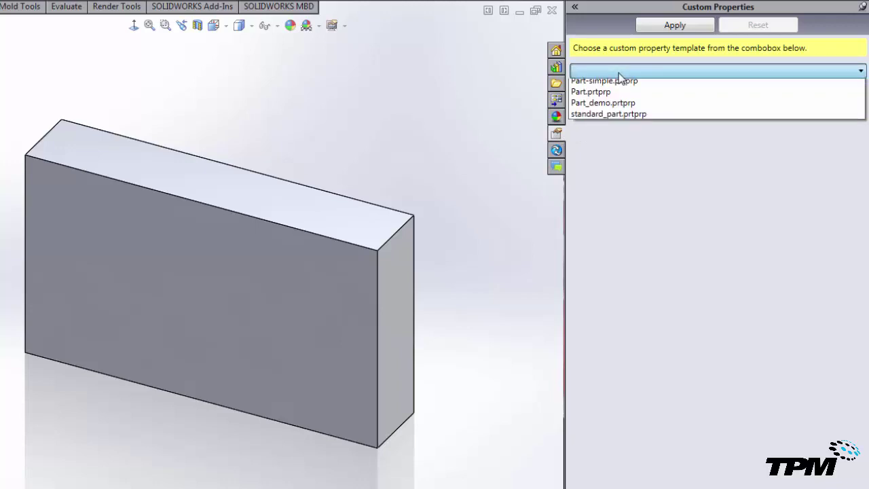
# Load Part_demo.prtprp and enter project 123, description PLATE and revision A
pyautogui.click(627, 107)
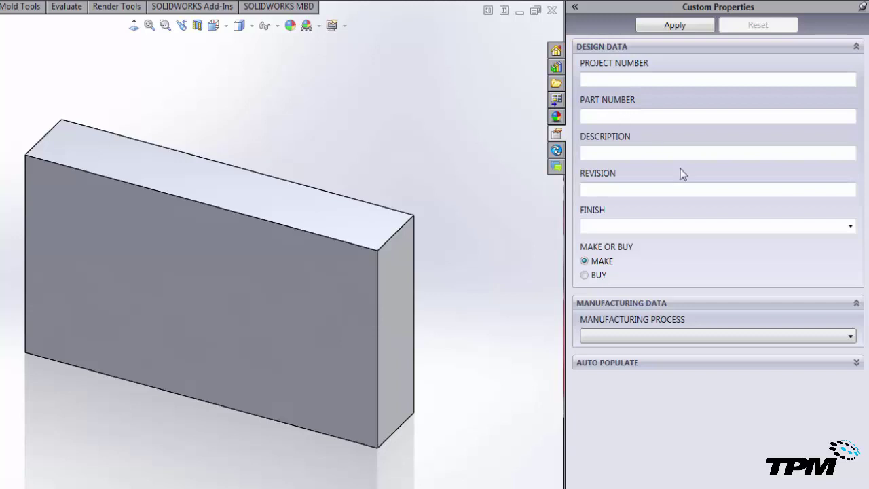
pyautogui.click(631, 80)
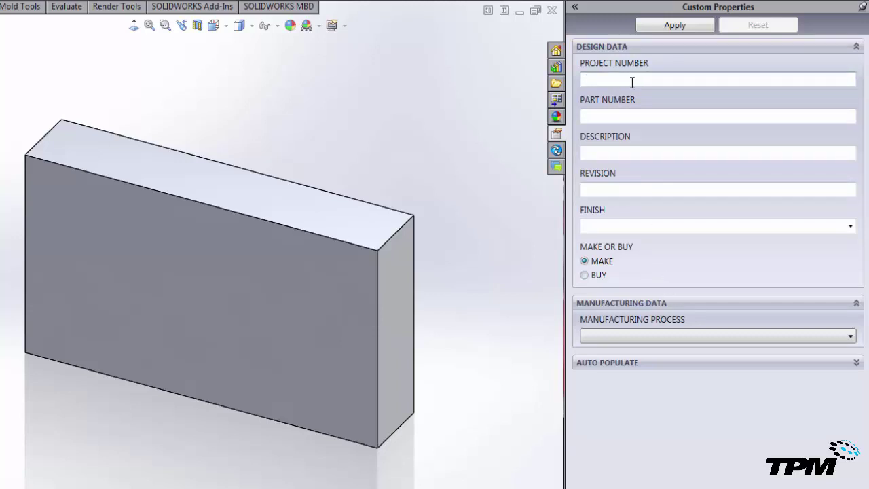
pyautogui.write('123')
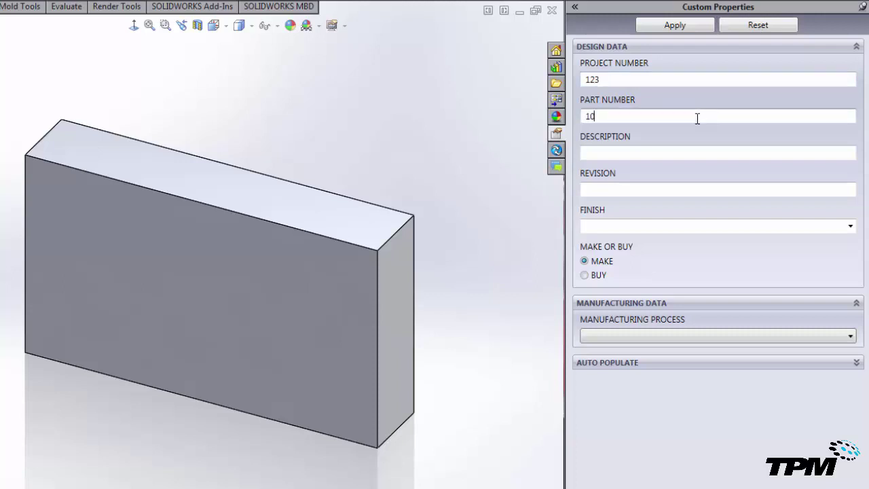
pyautogui.click(689, 156)
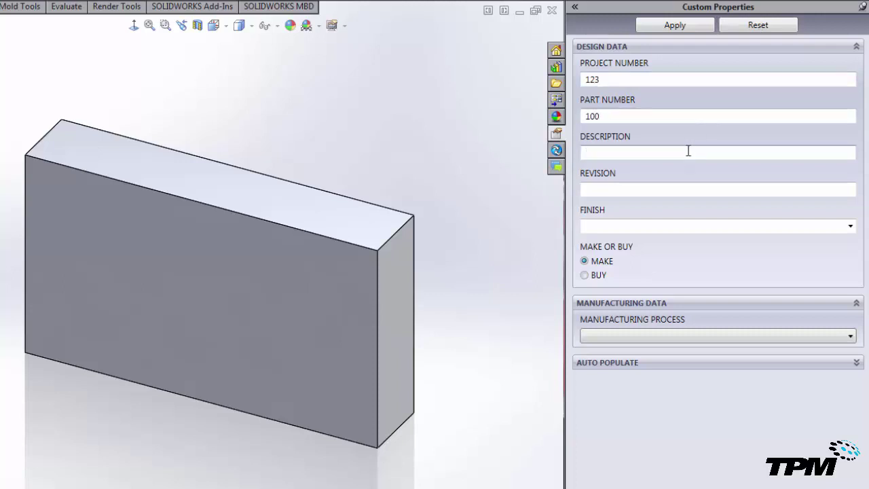
pyautogui.write('PLATE')
pyautogui.click(683, 193)
pyautogui.write('A')
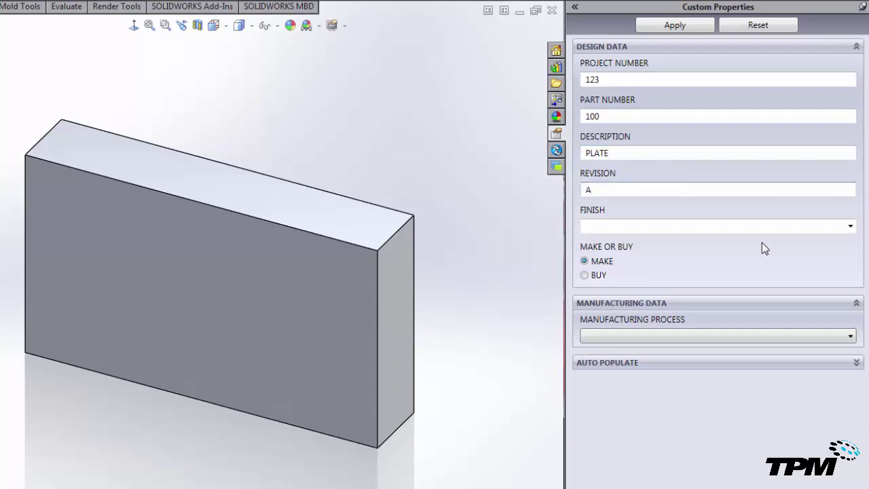
# Choose BLACK OXIDE finish, MAKE, and FORMED process, then expand Auto Populate
pyautogui.click(849, 226)
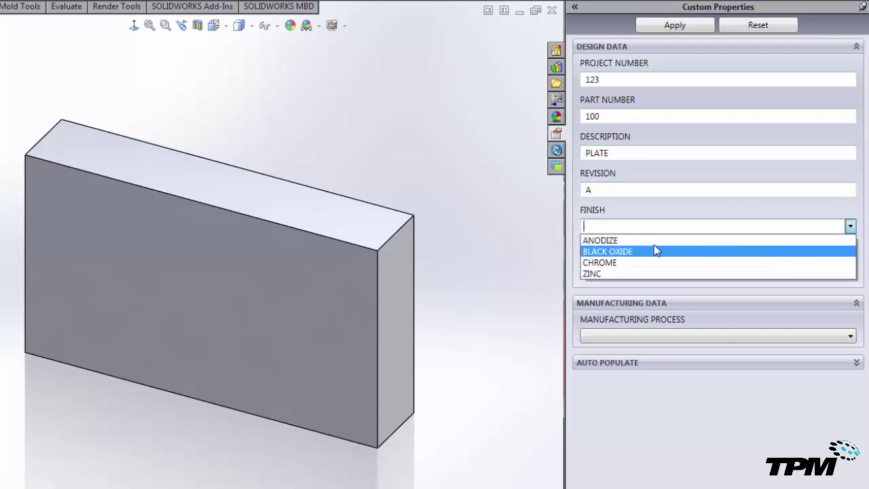
pyautogui.click(602, 252)
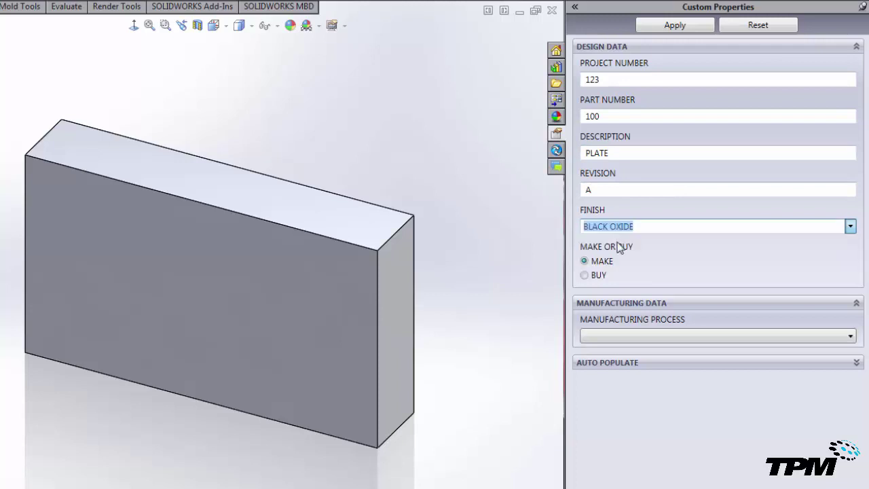
pyautogui.click(585, 277)
pyautogui.click(586, 262)
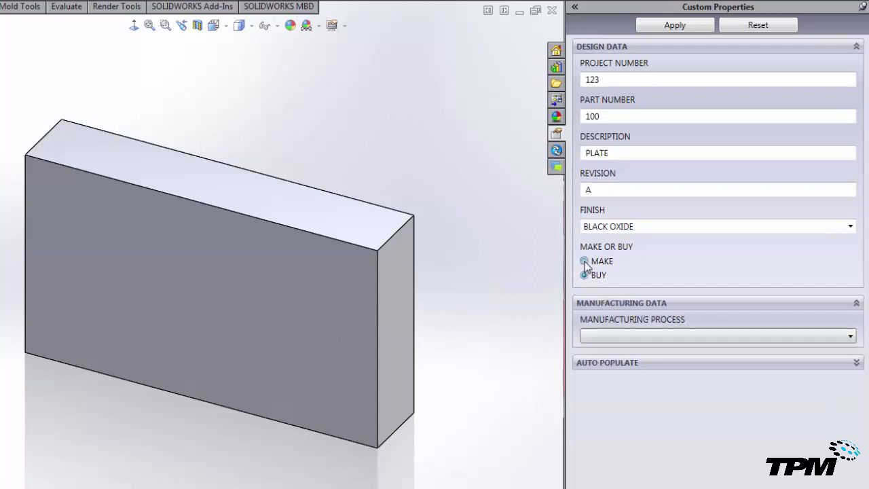
pyautogui.click(636, 336)
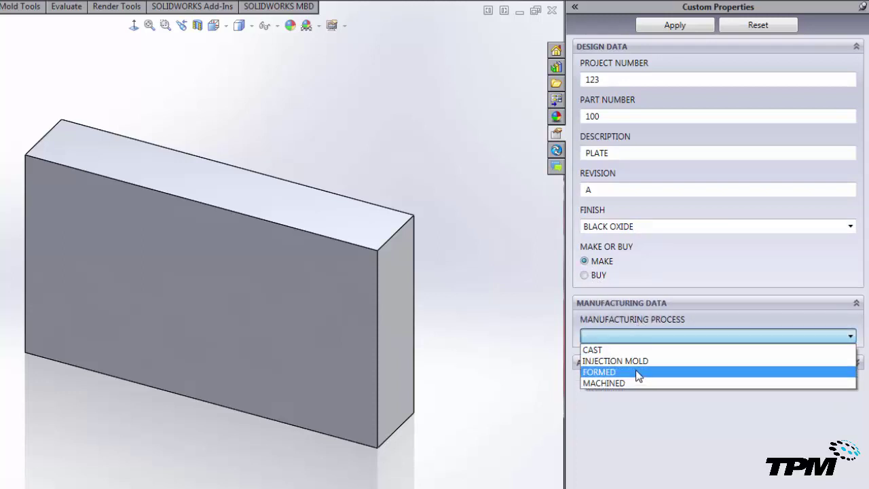
pyautogui.click(635, 370)
pyautogui.click(654, 360)
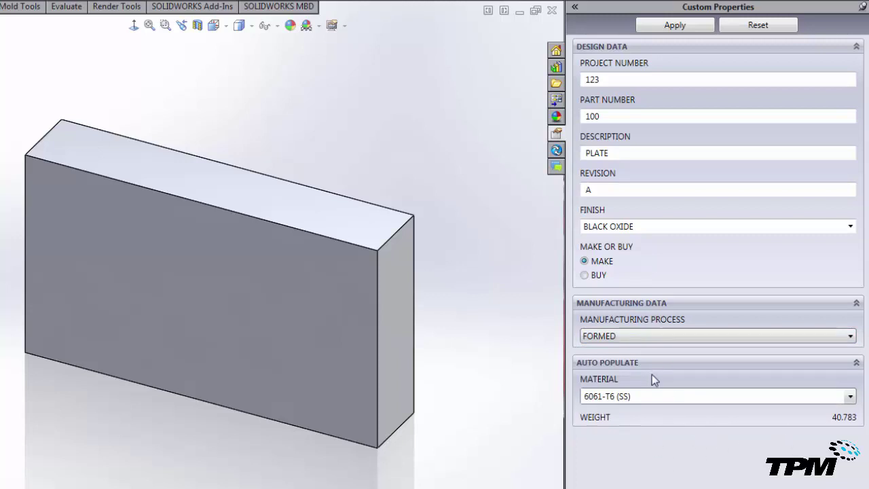
# Set Part3's material to AISI 1020 Steel, Cold Rolled, saving so weight updates to 118.875
pyautogui.click(653, 363)
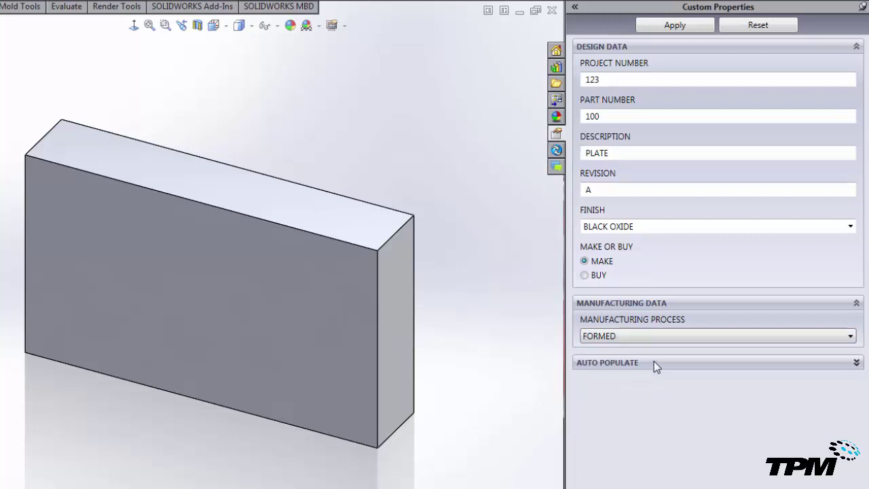
pyautogui.click(693, 362)
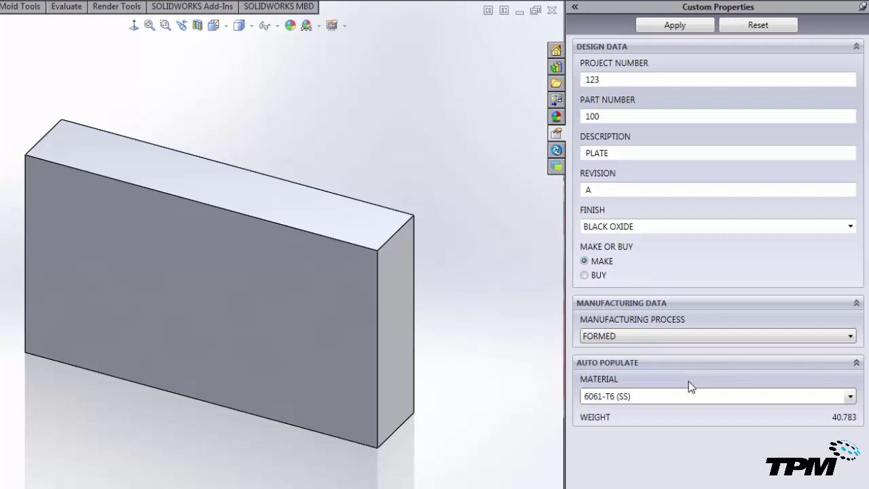
pyautogui.click(850, 396)
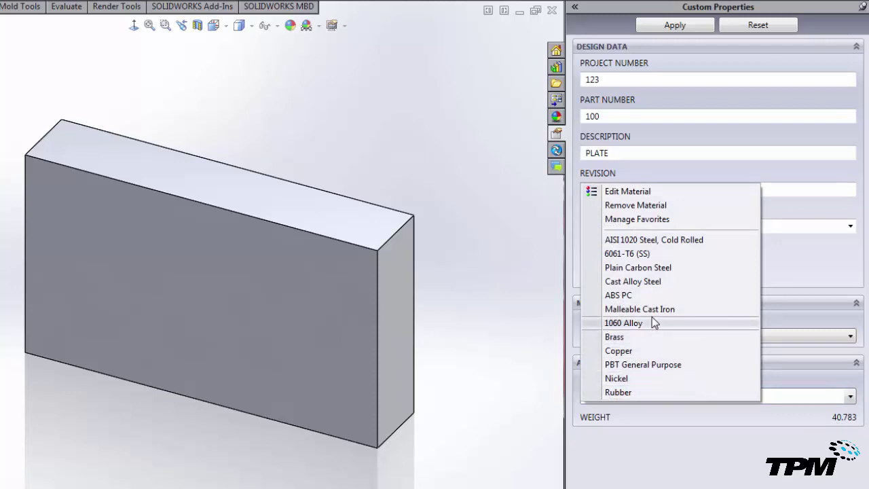
pyautogui.click(653, 253)
pyautogui.click(342, 247)
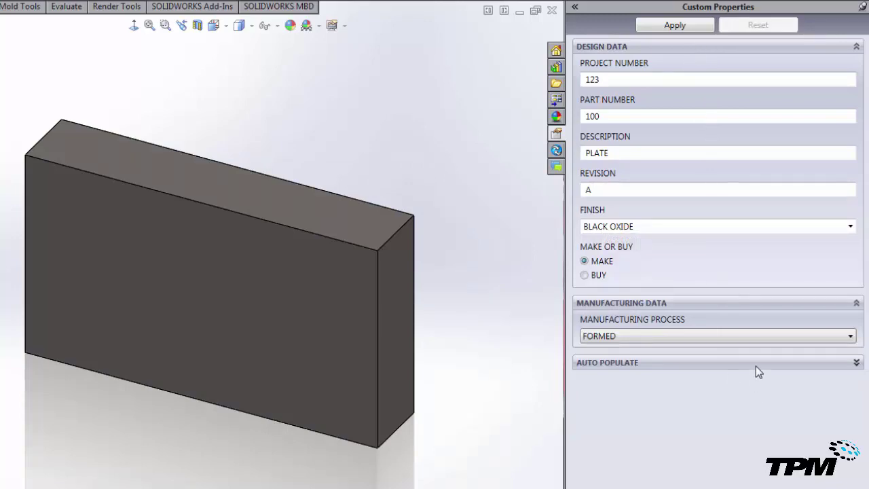
pyautogui.click(755, 366)
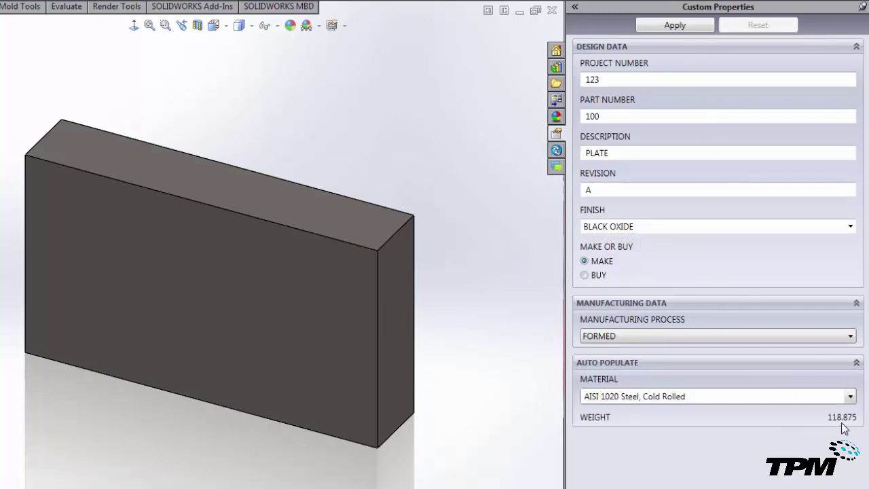